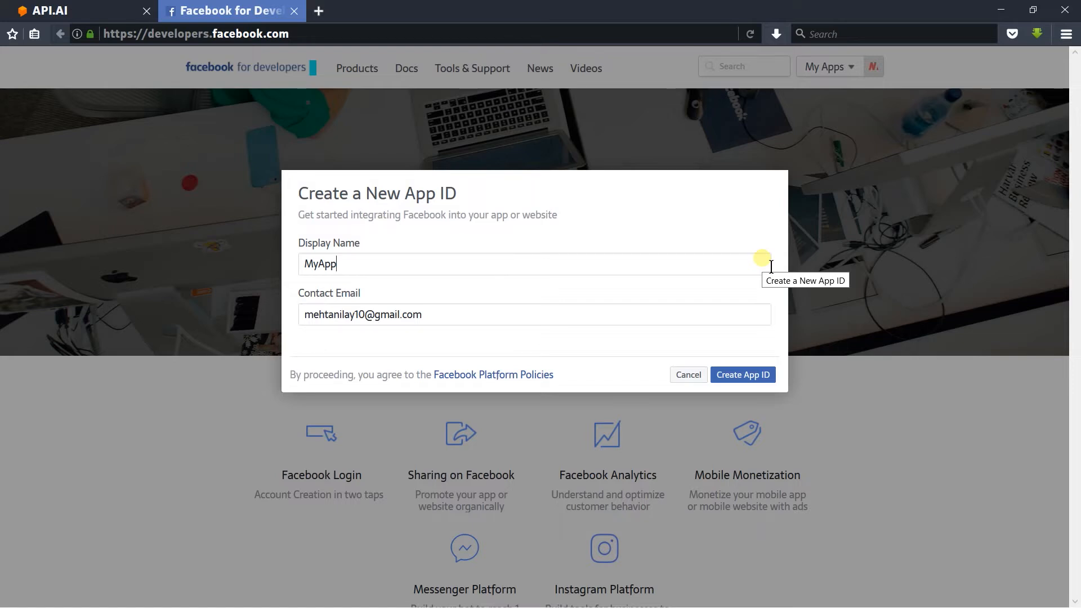
# Step: Create the new app ID with the display name MyApp and complete the text security check
pyautogui.click(771, 374)
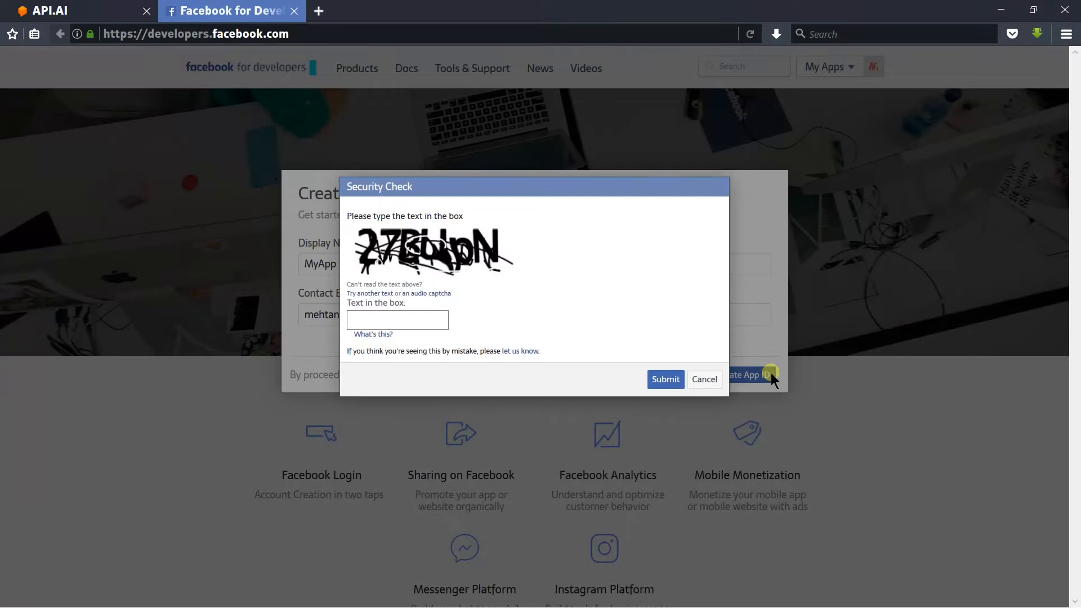
pyautogui.write('27BU')
pyautogui.write('oN')
pyautogui.click(665, 377)
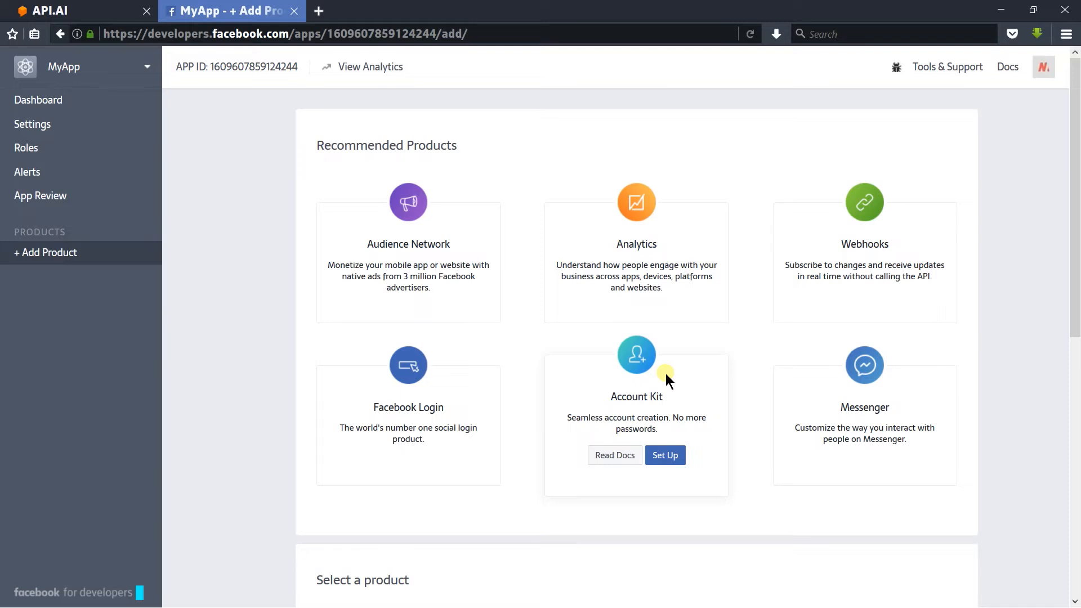
# Step: Set up the Messenger product for the MyApp app
pyautogui.scroll(-2, 647, 378)
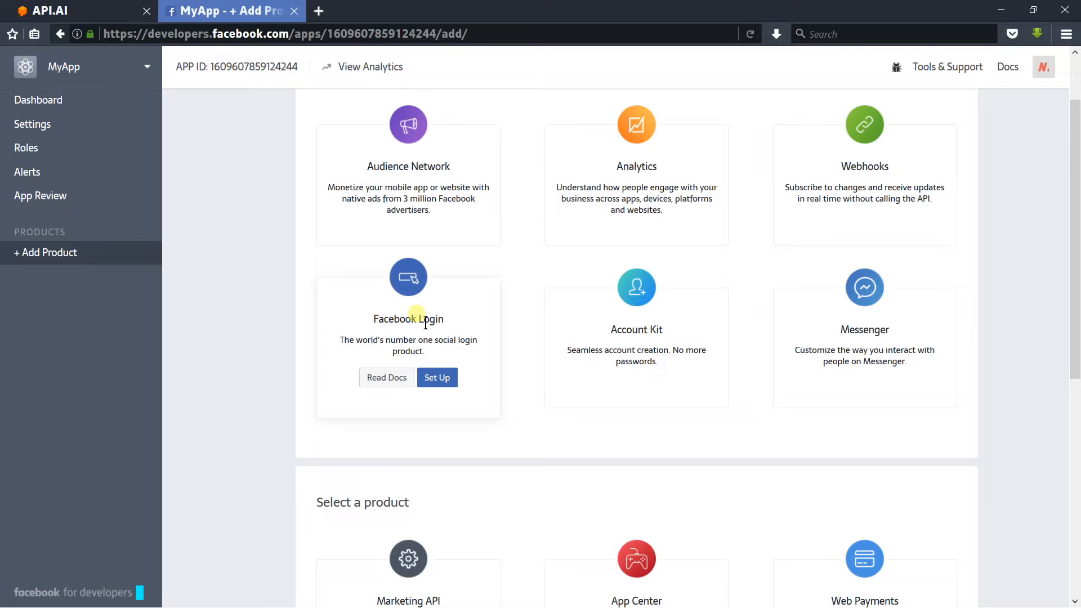
pyautogui.scroll(-2, 416, 314)
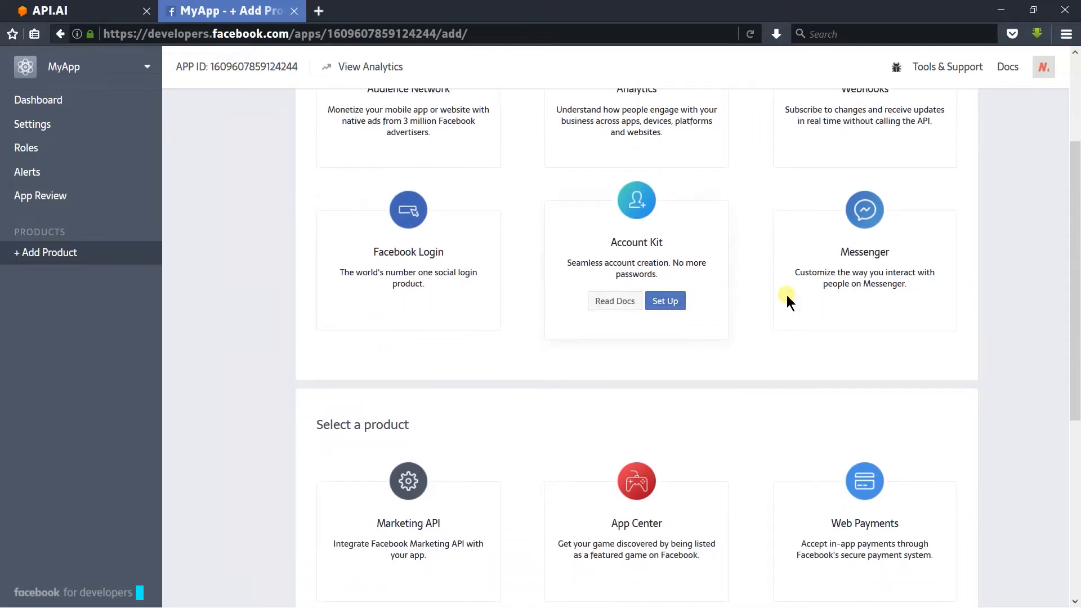
pyautogui.scroll(-2, 816, 296)
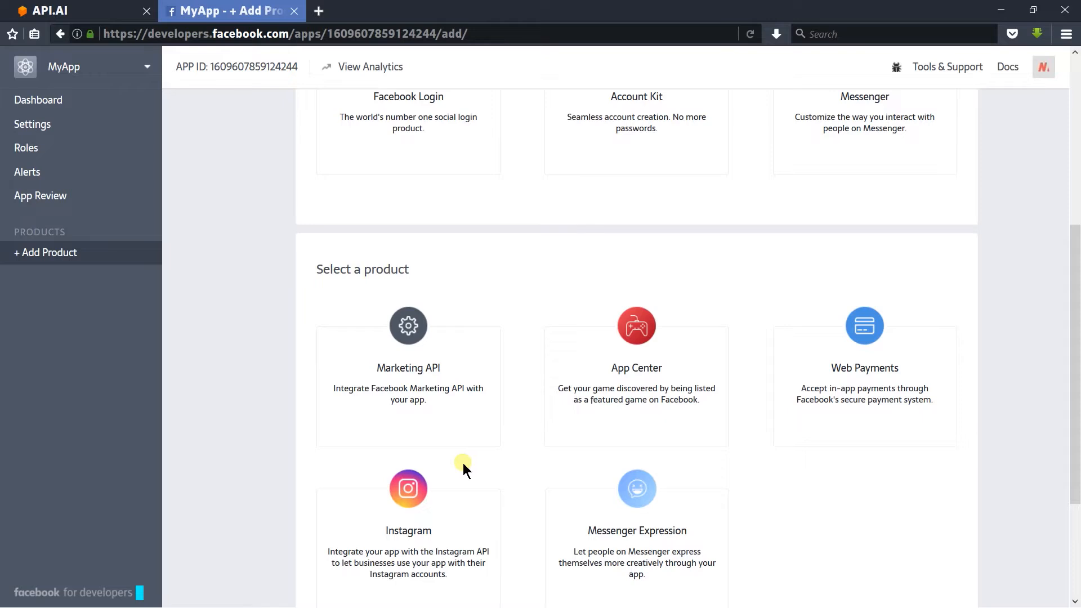
pyautogui.scroll(2, 462, 464)
pyautogui.moveTo(842, 318)
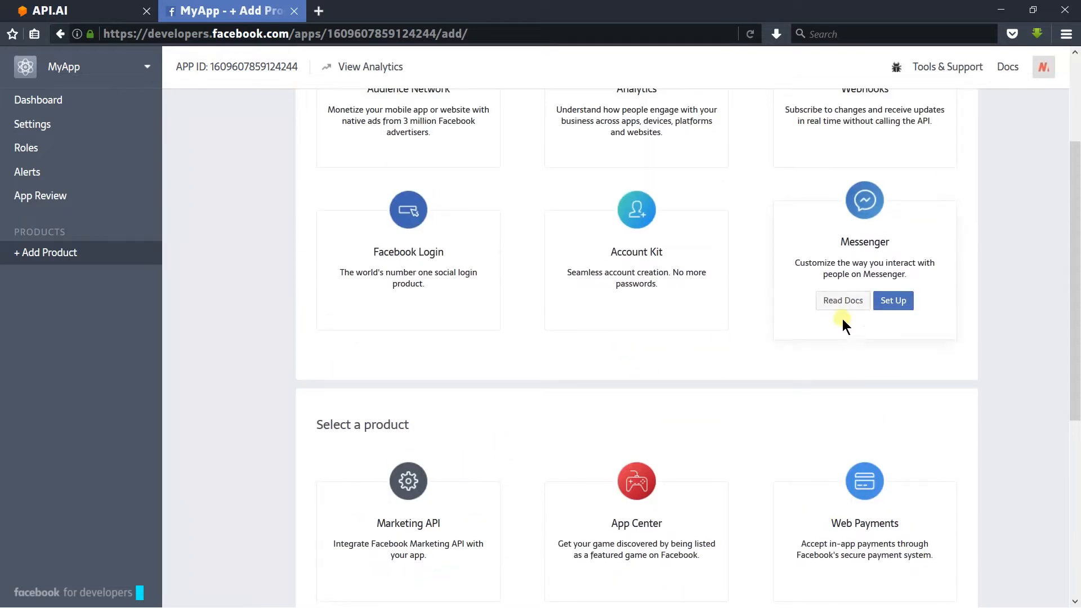
pyautogui.click(894, 309)
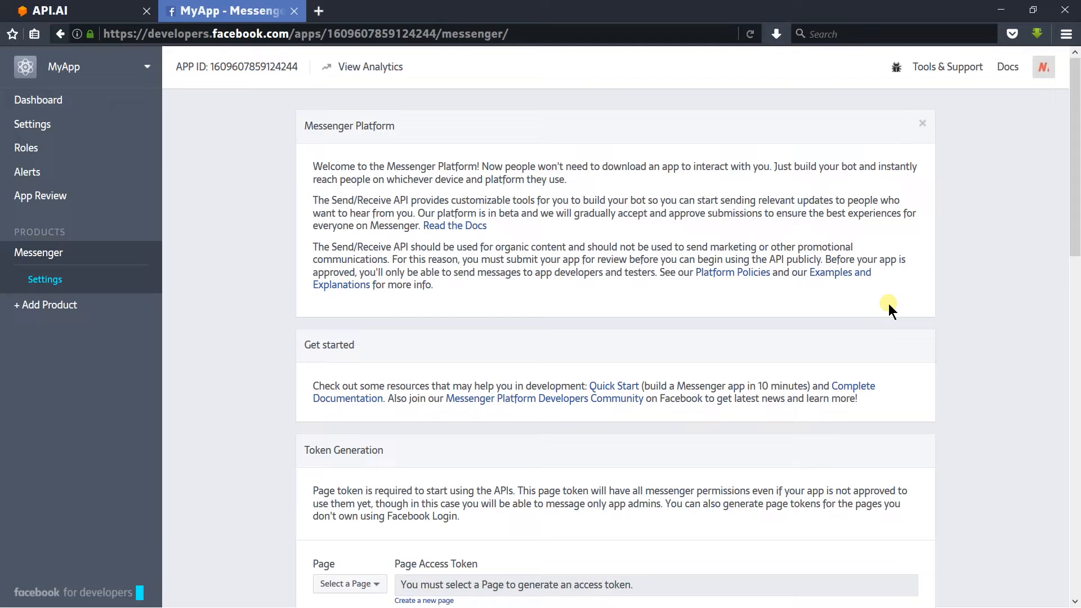
# Step: Check the available pages under Token Generation and open the form for creating a new page
pyautogui.scroll(-4, 889, 302)
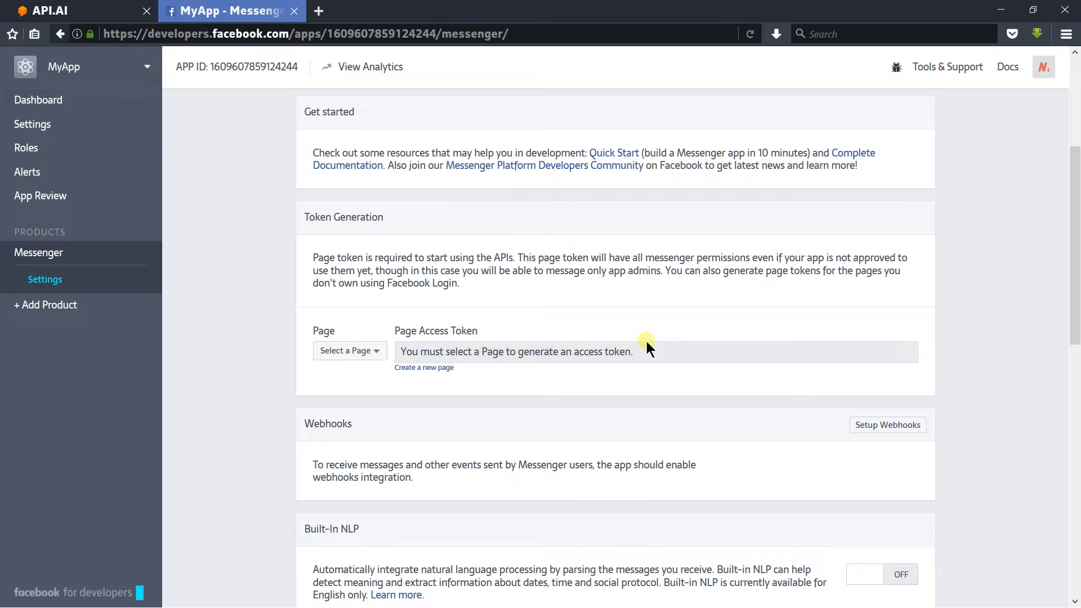
pyautogui.click(376, 351)
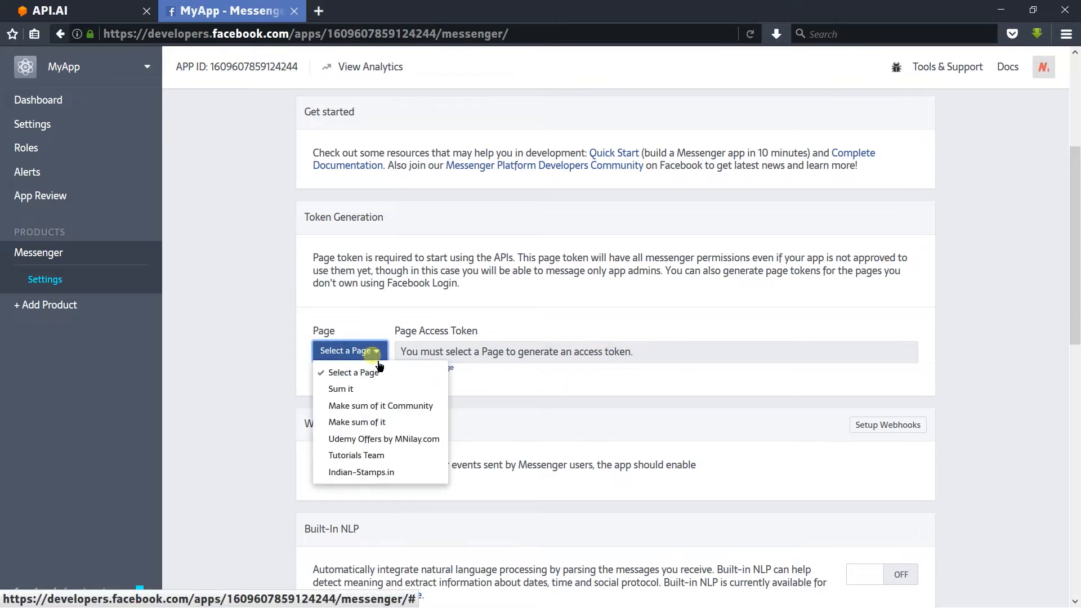
pyautogui.click(411, 353)
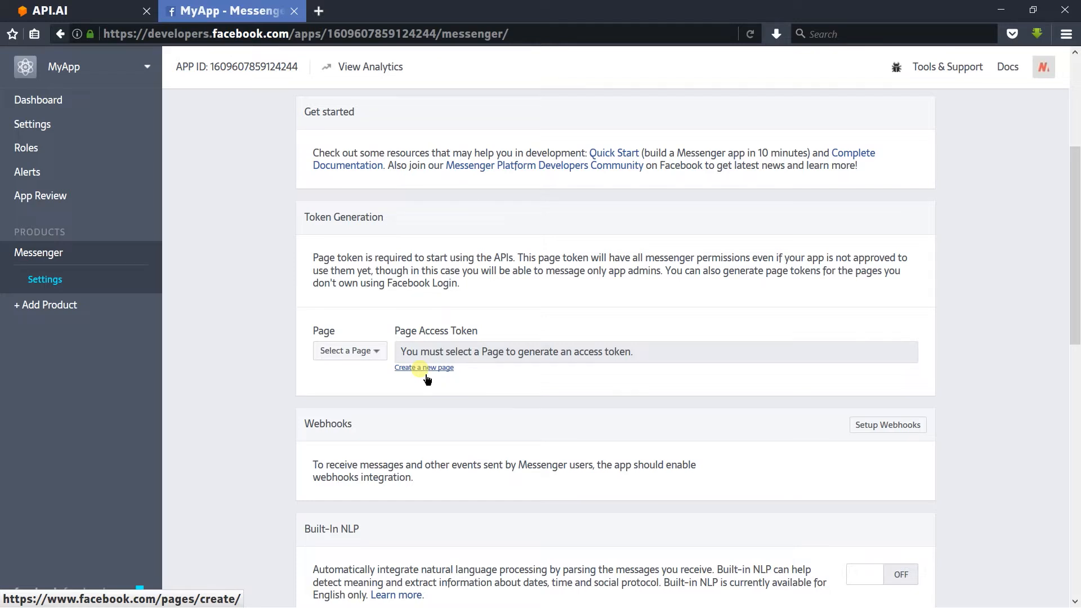
pyautogui.click(424, 369)
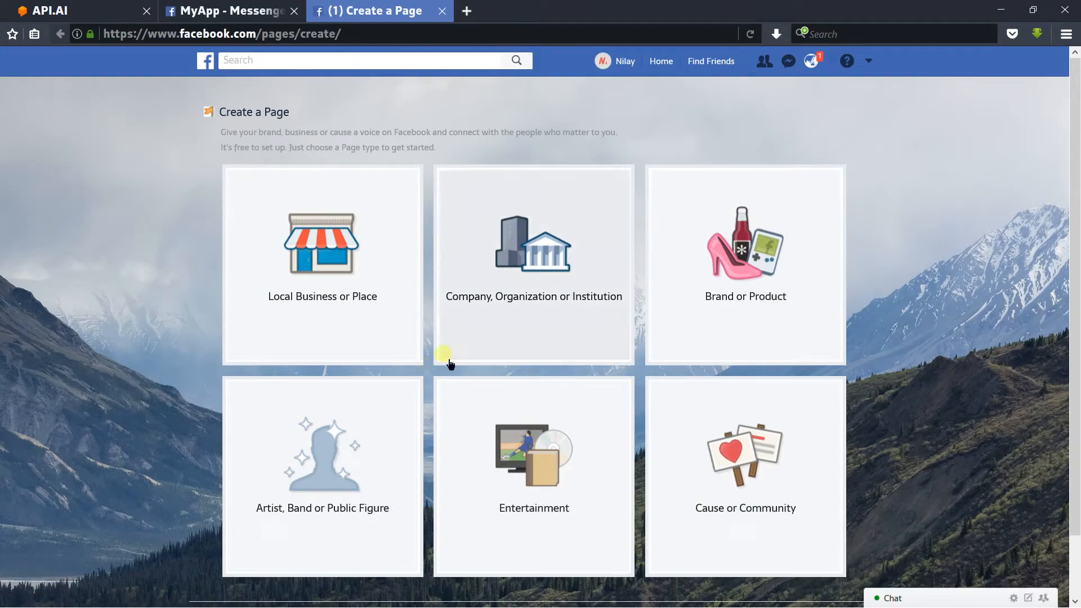
# Step: Create a Company, Organization or Institution page in the Community Organization category with the name MyApp
pyautogui.click(505, 298)
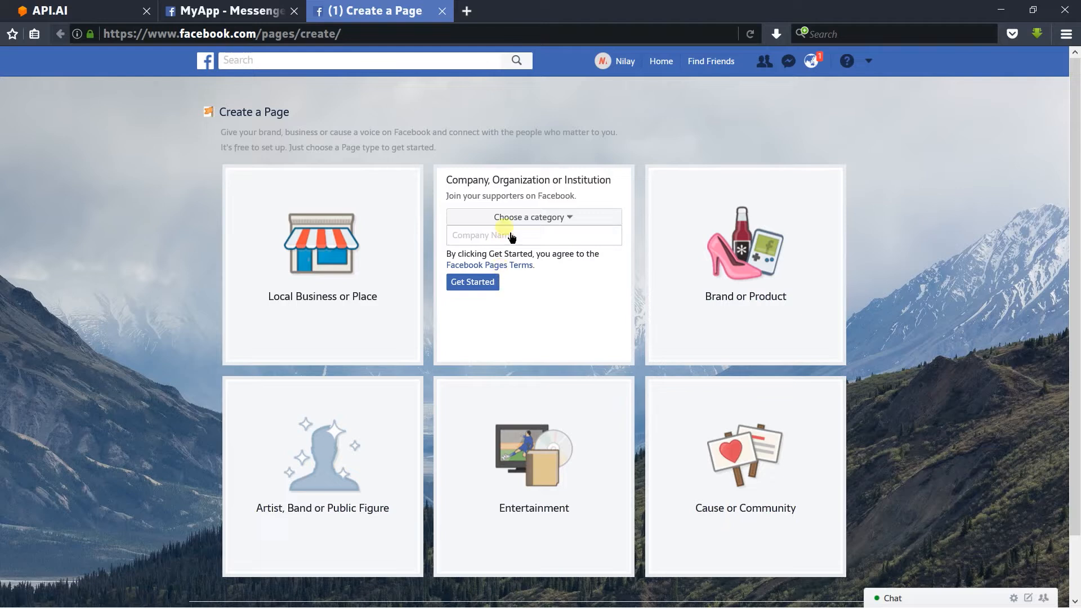
pyautogui.click(513, 224)
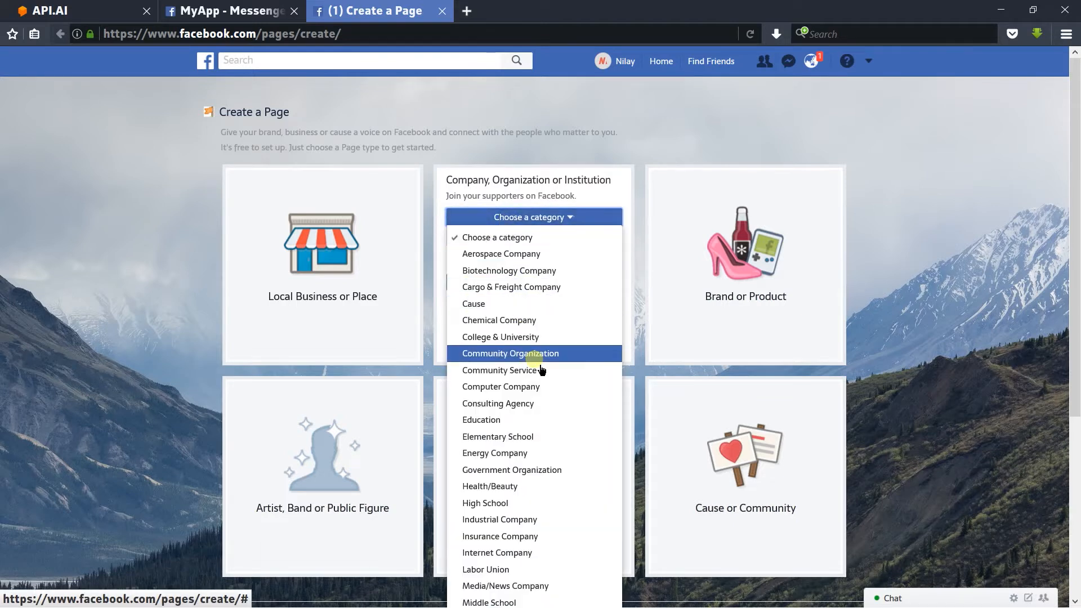
pyautogui.click(535, 355)
pyautogui.click(520, 243)
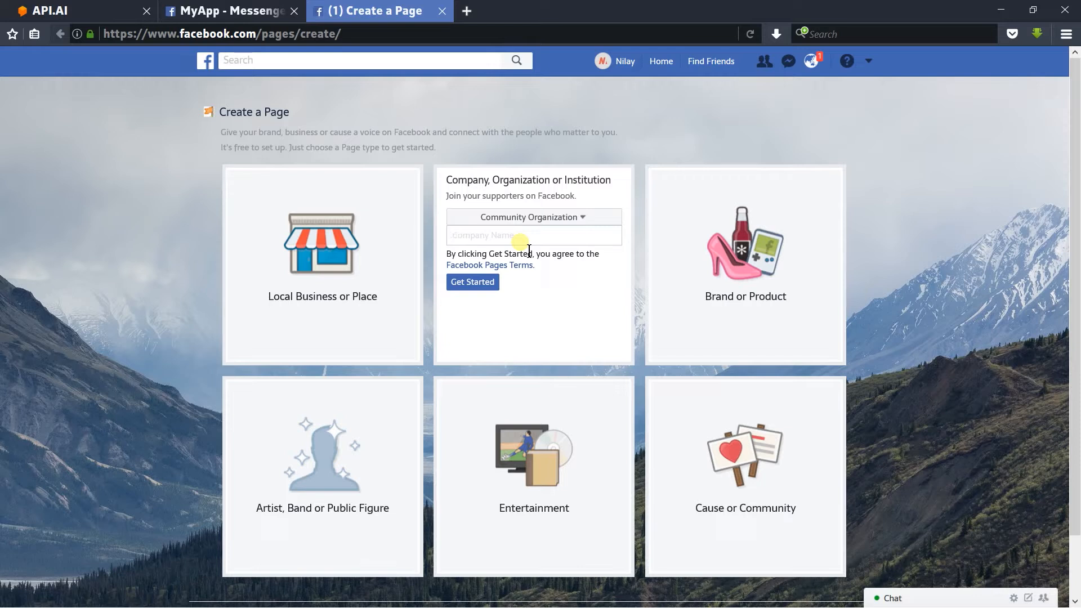
pyautogui.write('MyApp')
pyautogui.click(493, 284)
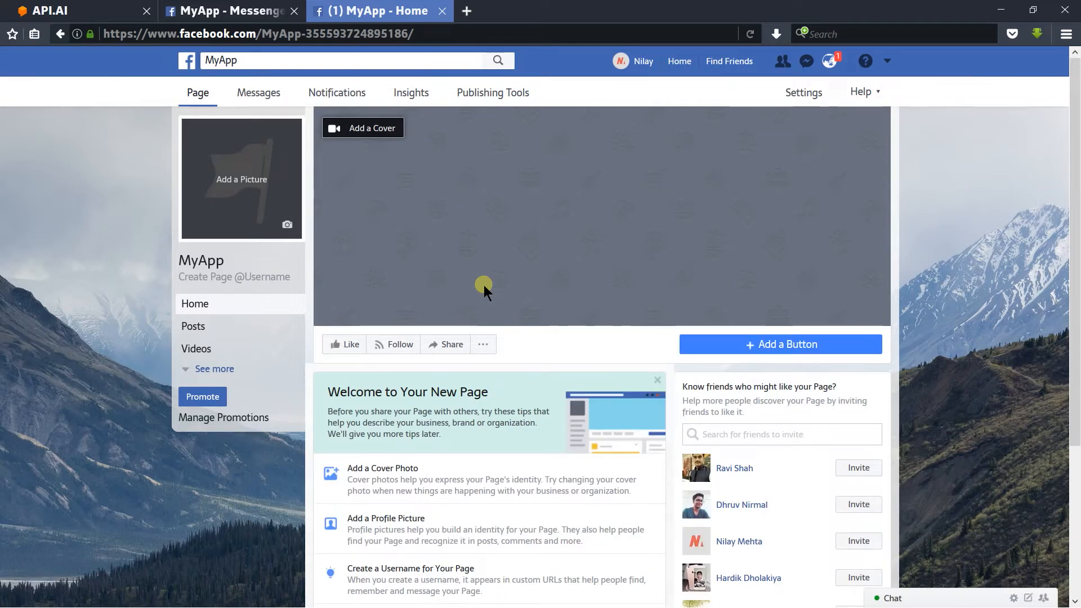
# Step: Reload the app's Messenger settings and generate a page access token for the MyApp page, granting the requested permissions
pyautogui.click(231, 8)
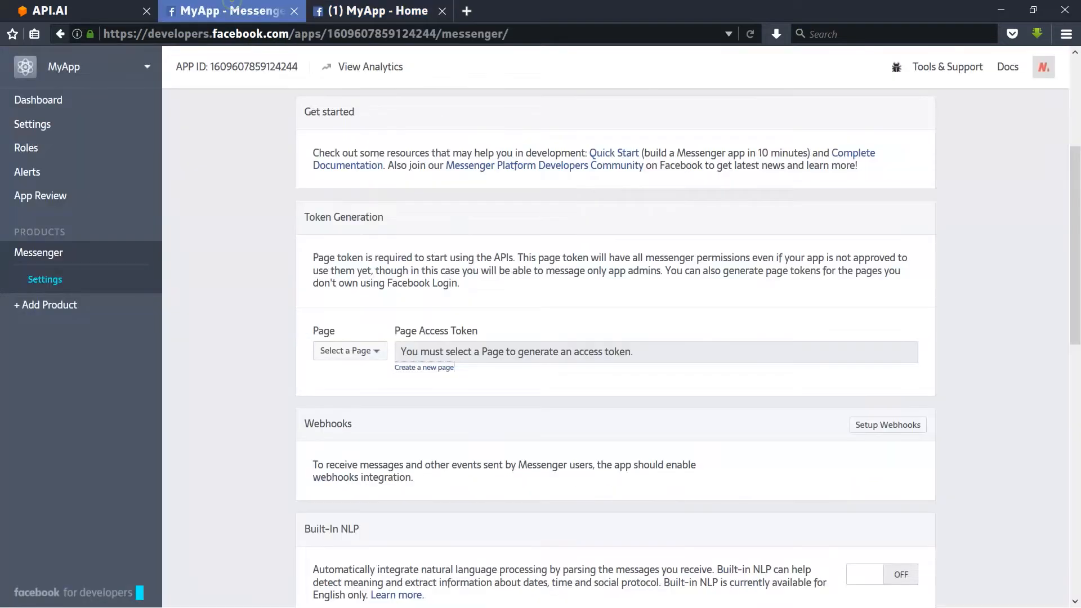
pyautogui.rightClick(242, 215)
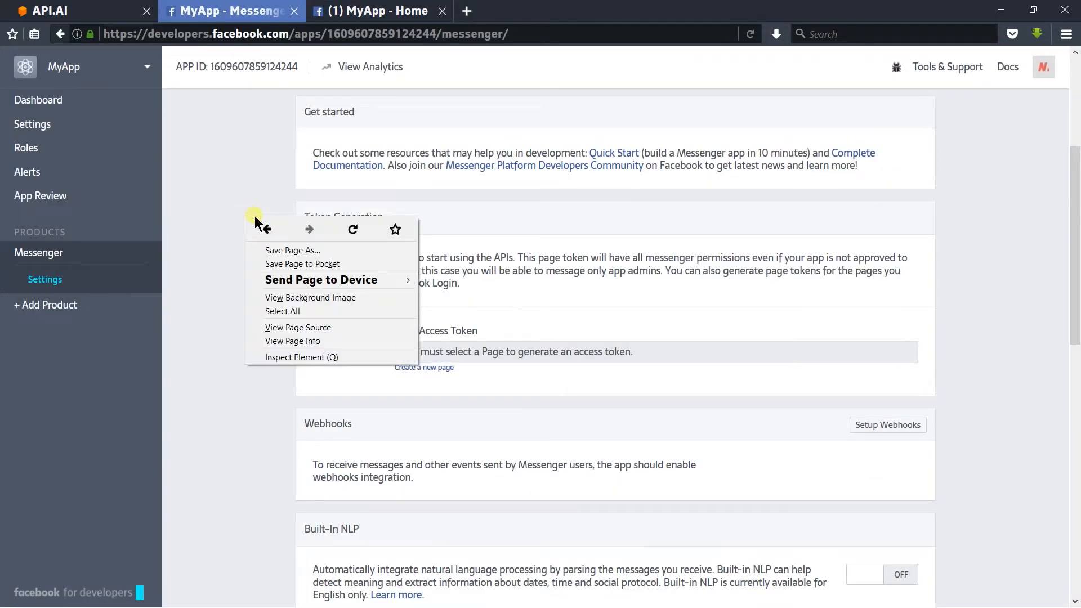
pyautogui.click(353, 231)
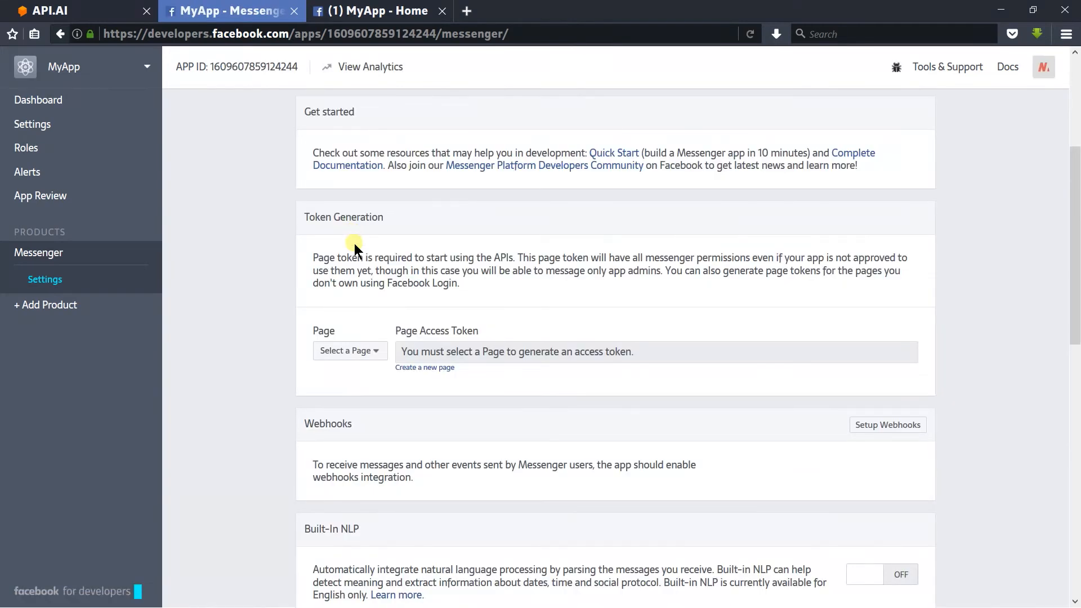
pyautogui.click(360, 351)
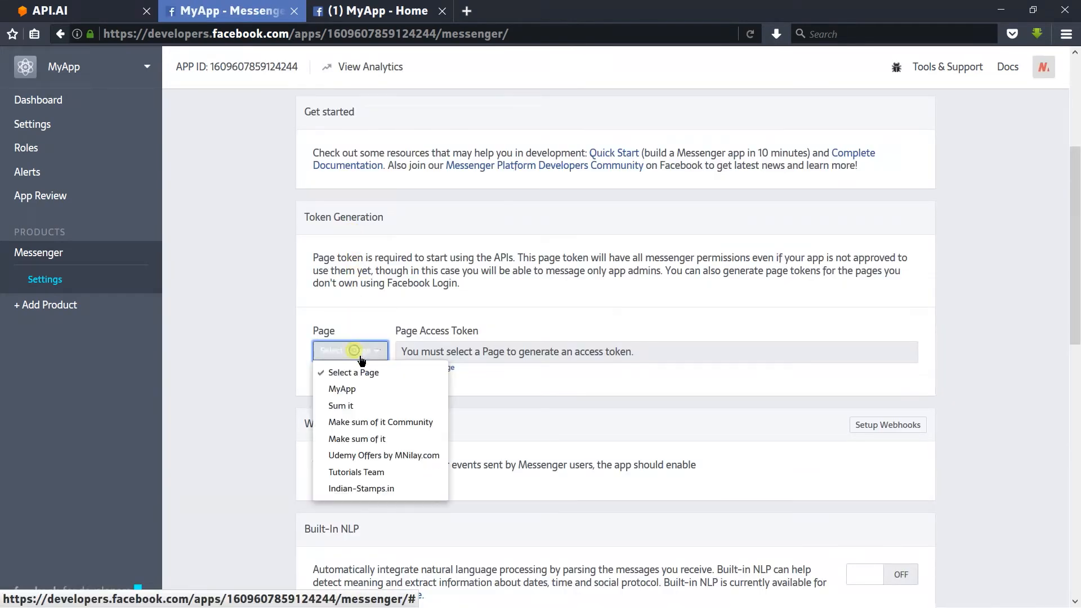
pyautogui.click(373, 389)
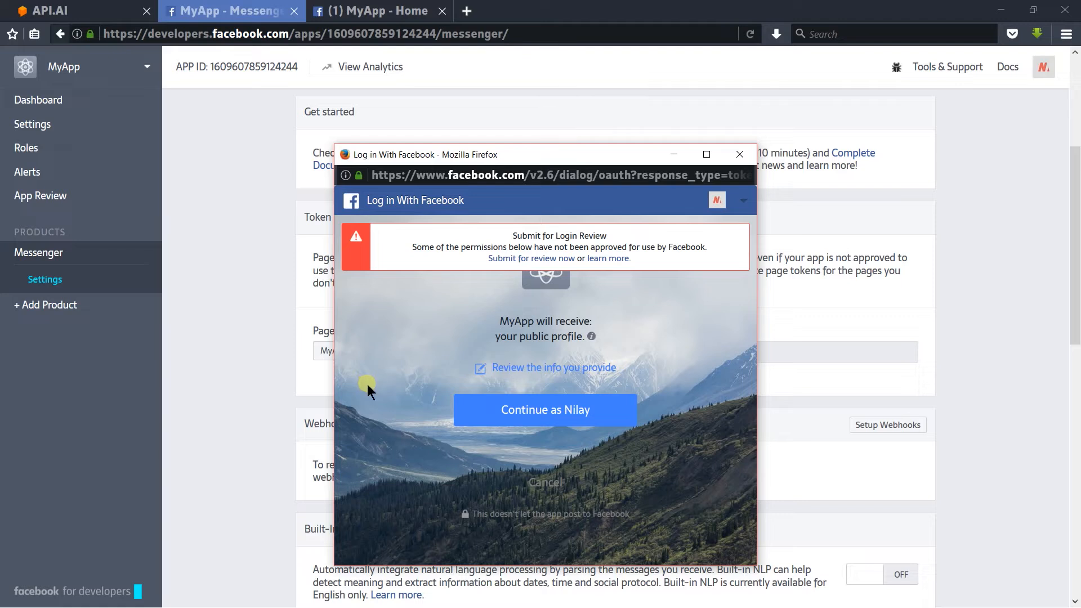
pyautogui.click(488, 411)
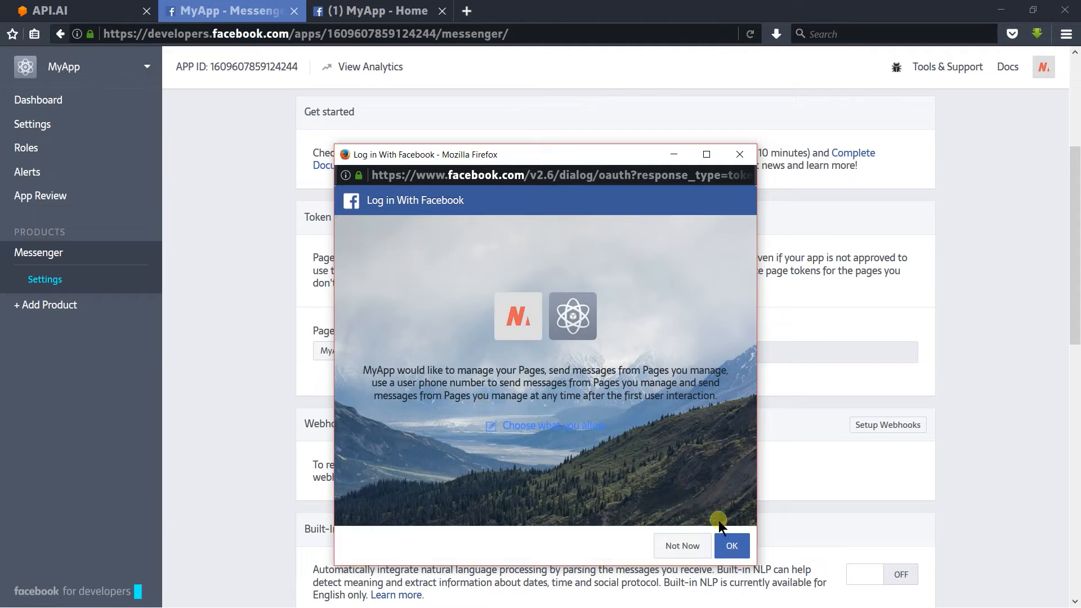
pyautogui.click(734, 545)
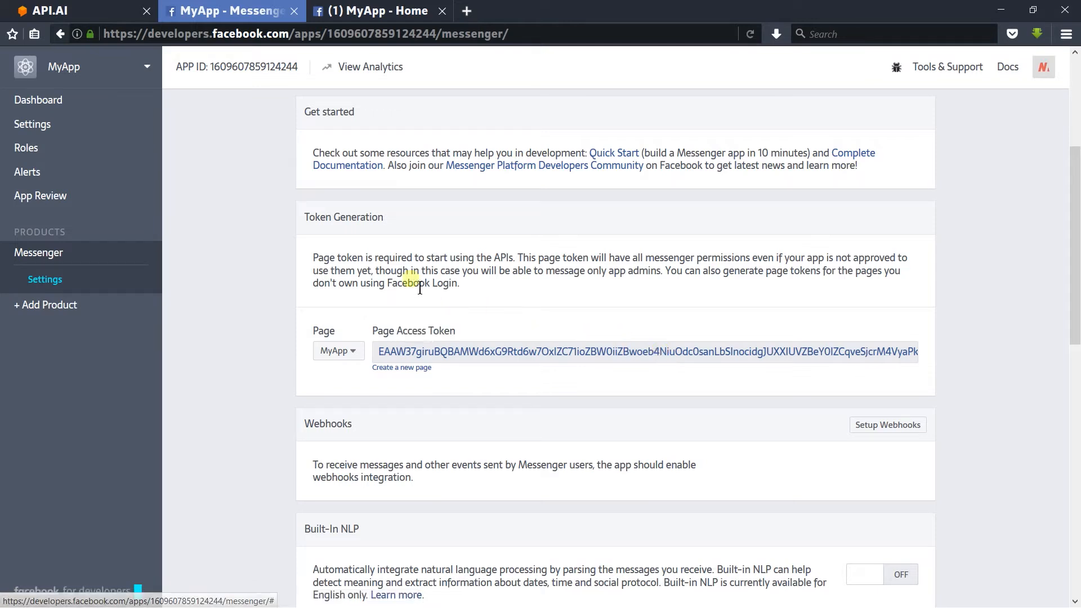
# Step: Switch to API.AI, enable the Facebook Messenger integration and paste the page access token into its field
pyautogui.click(103, 8)
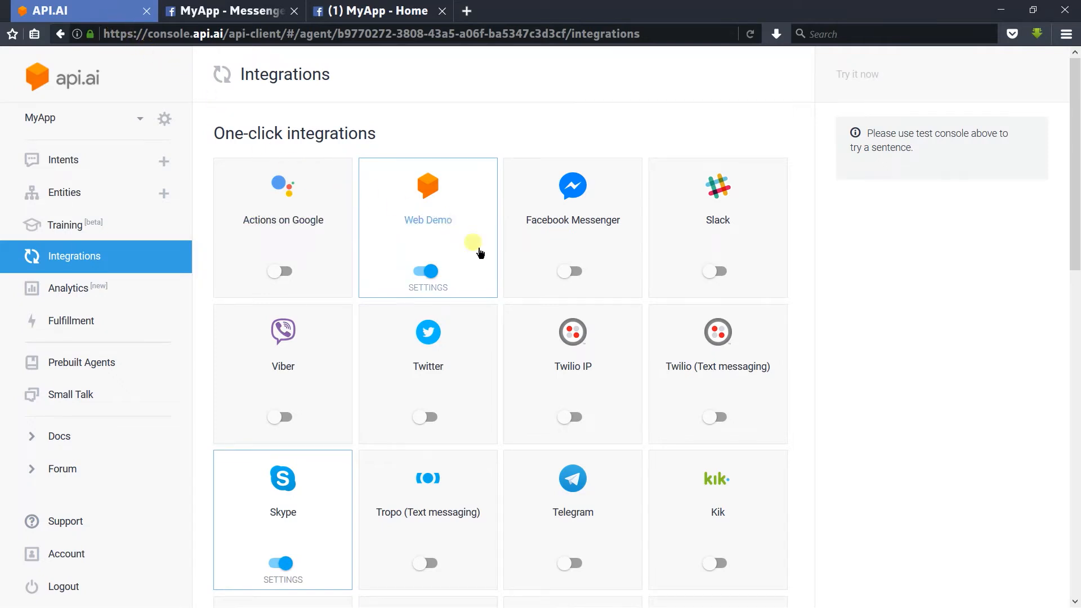
pyautogui.click(561, 288)
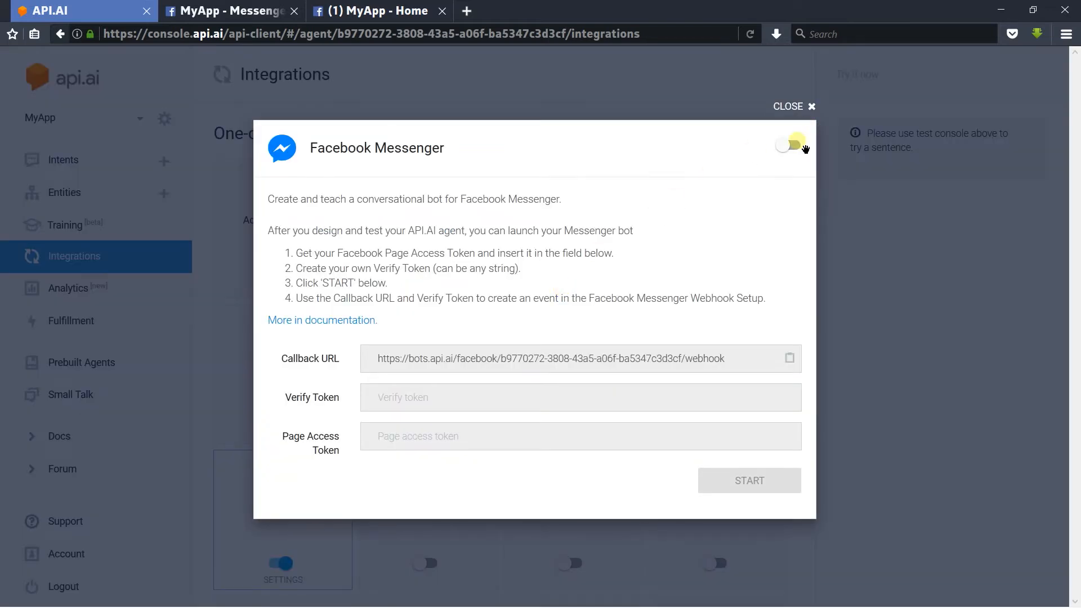
pyautogui.click(803, 149)
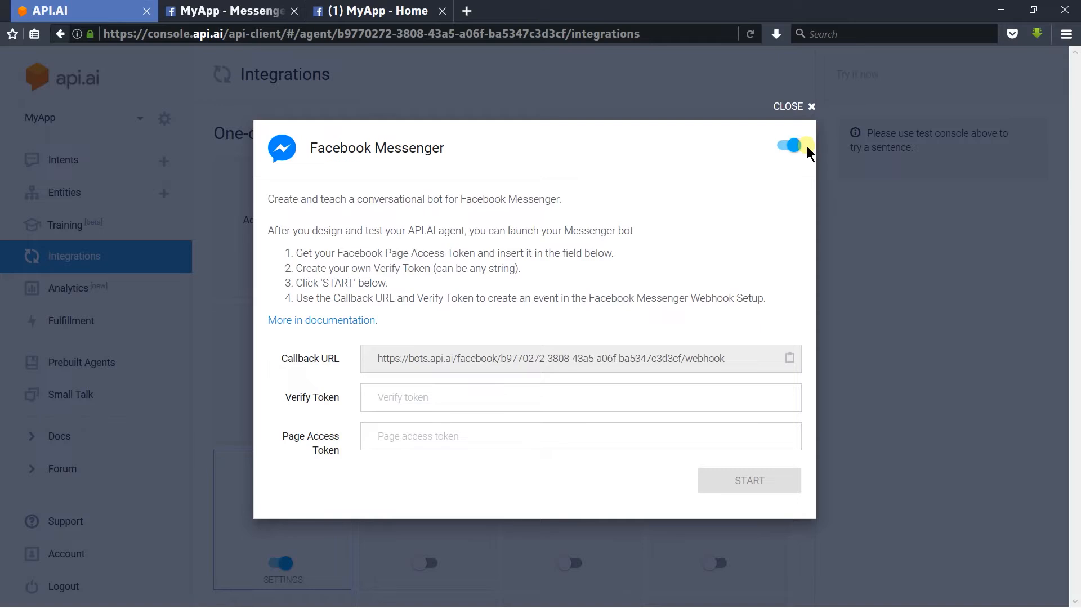
pyautogui.rightClick(573, 436)
pyautogui.click(604, 488)
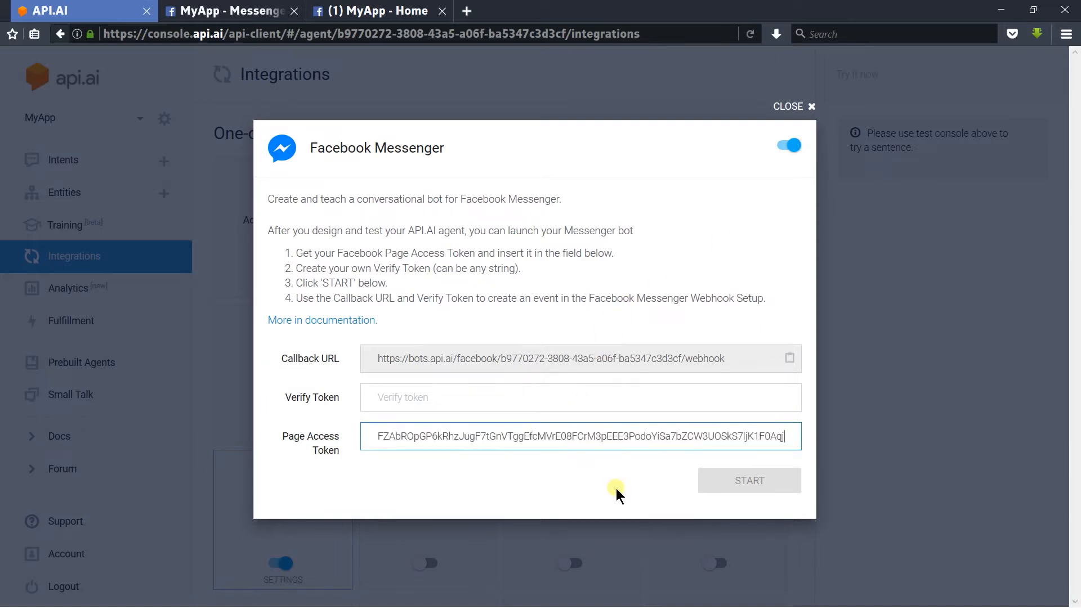
# Step: Enter a custom verify token for the Facebook Messenger integration, copy it and start the bot
pyautogui.click(547, 392)
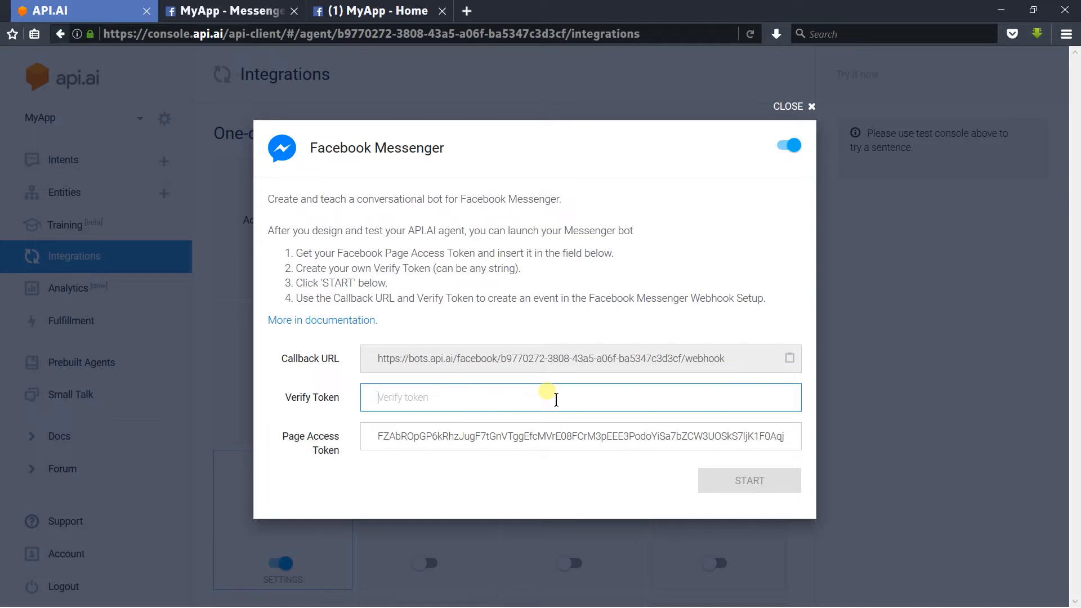
pyautogui.write('MyToken')
pyautogui.hotkey('ctrl', 'a')
pyautogui.hotkey('ctrl', 'c')
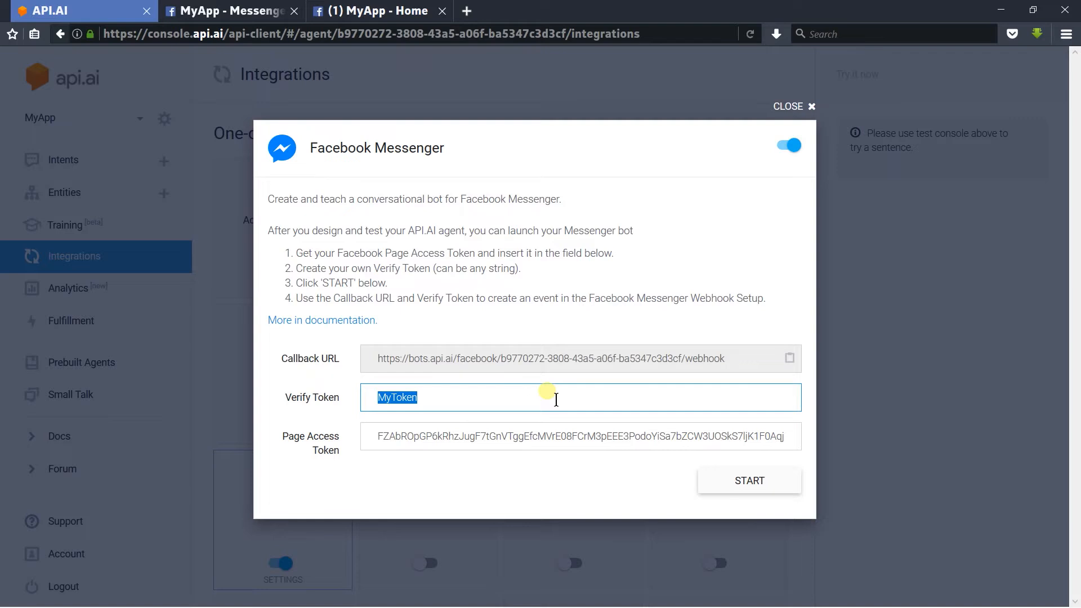
pyautogui.click(711, 476)
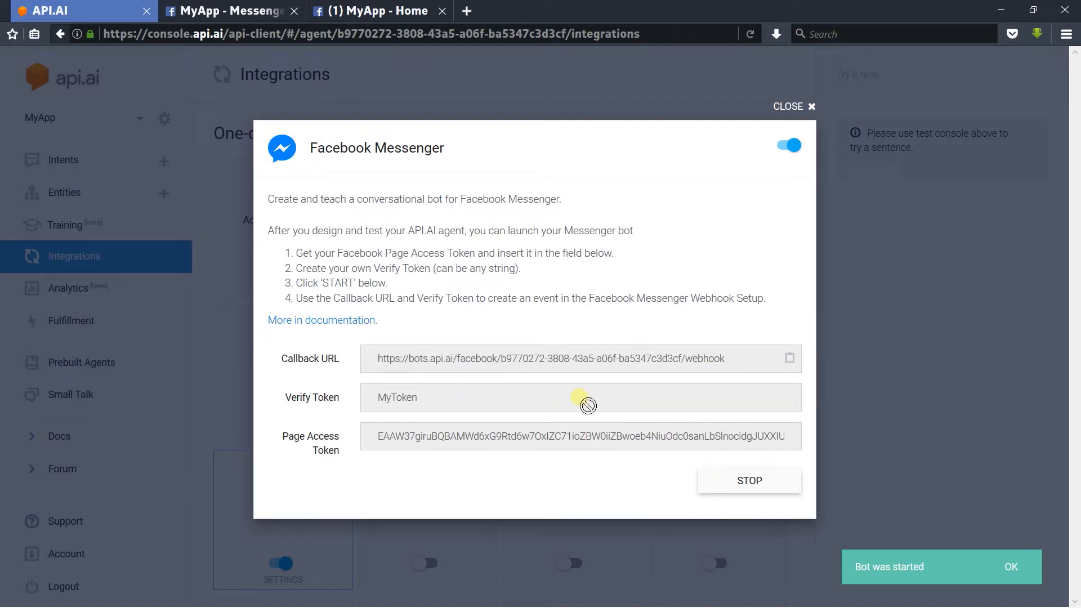
# Step: Switch to the Facebook app's Messenger settings, start the webhooks setup and paste the verify token into the new page subscription
pyautogui.click(228, 10)
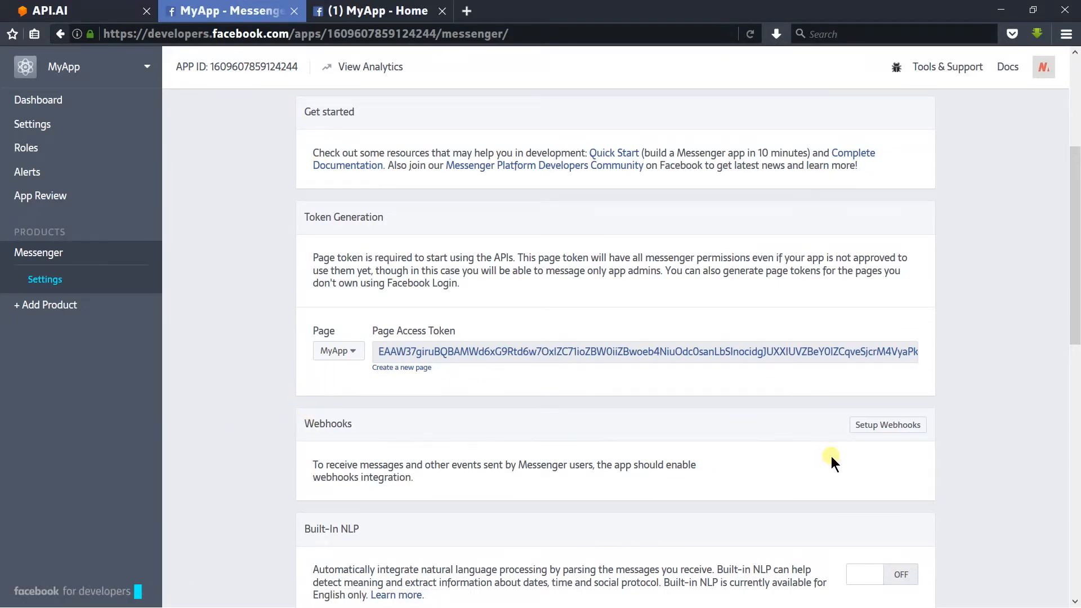
pyautogui.click(878, 429)
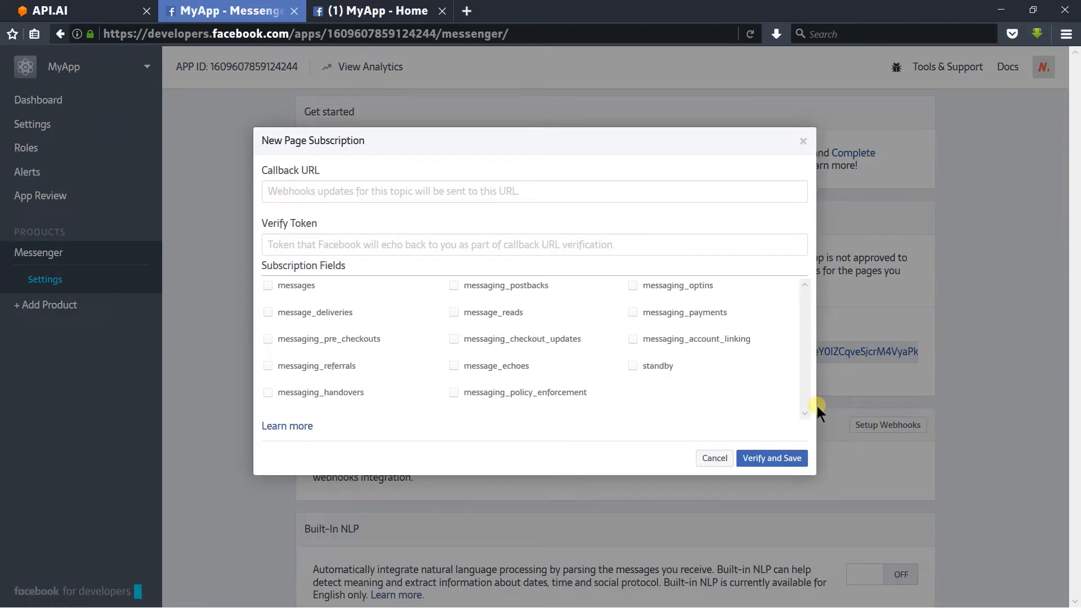
pyautogui.rightClick(585, 243)
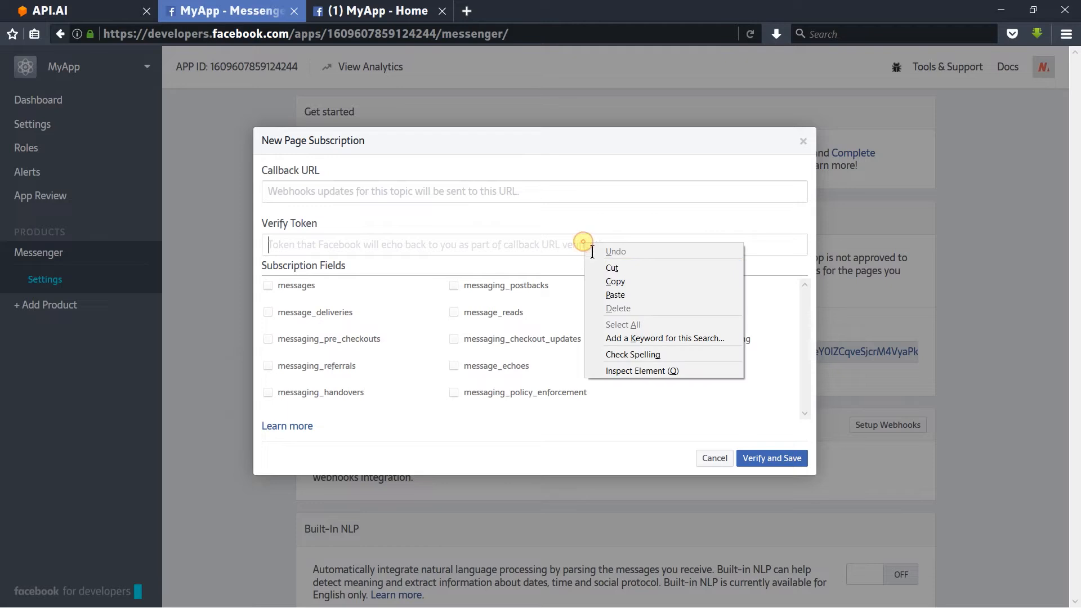
pyautogui.click(616, 295)
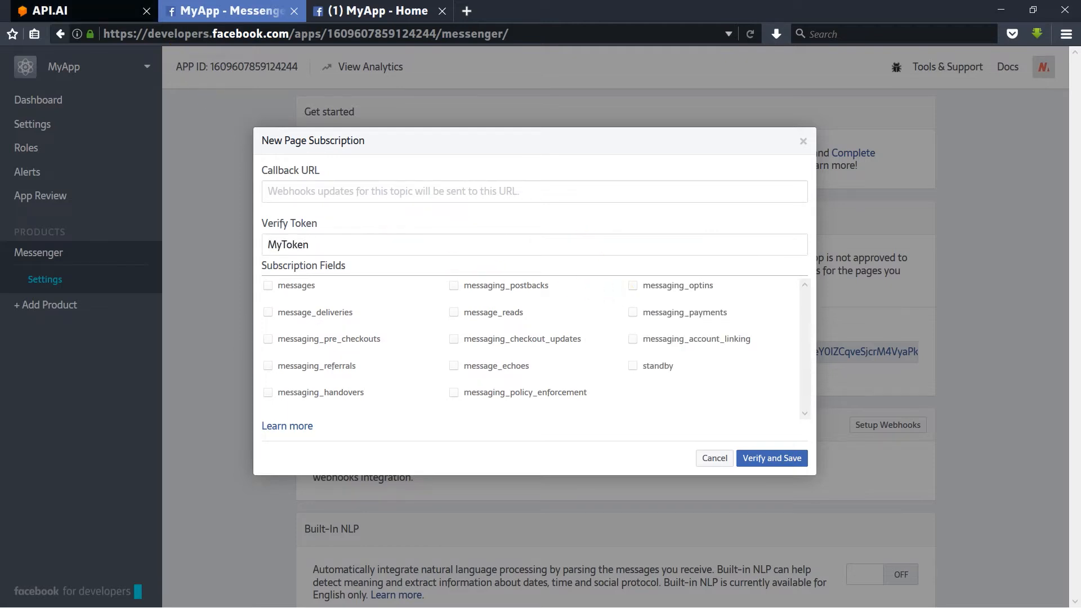
# Step: Copy the callback URL from the API.AI Facebook Messenger integration and paste it into the new page subscription's Callback URL field
pyautogui.click(99, 8)
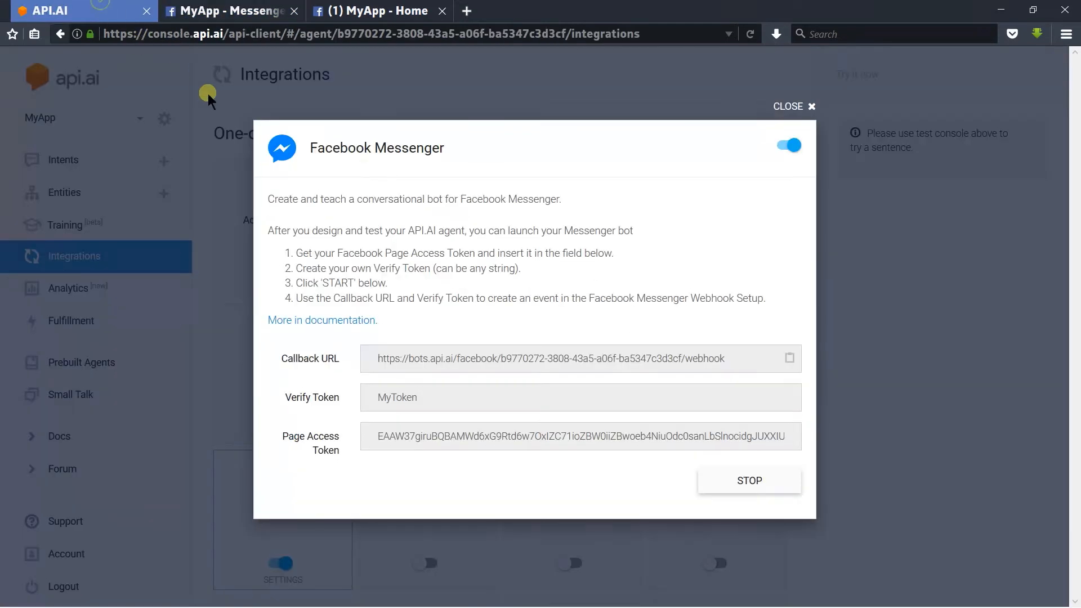
pyautogui.click(789, 359)
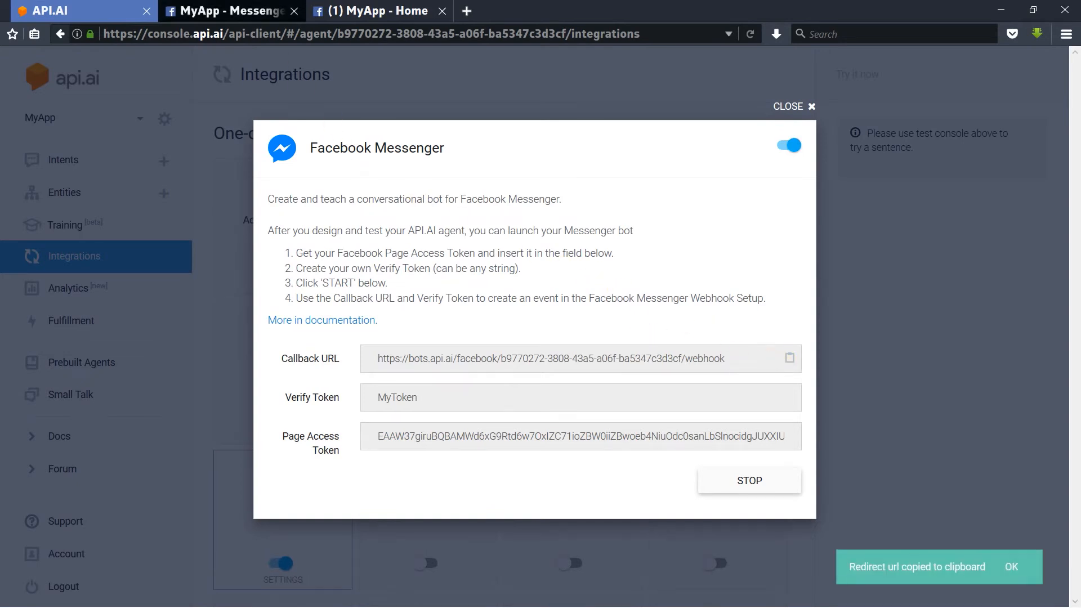
pyautogui.click(225, 11)
pyautogui.rightClick(356, 194)
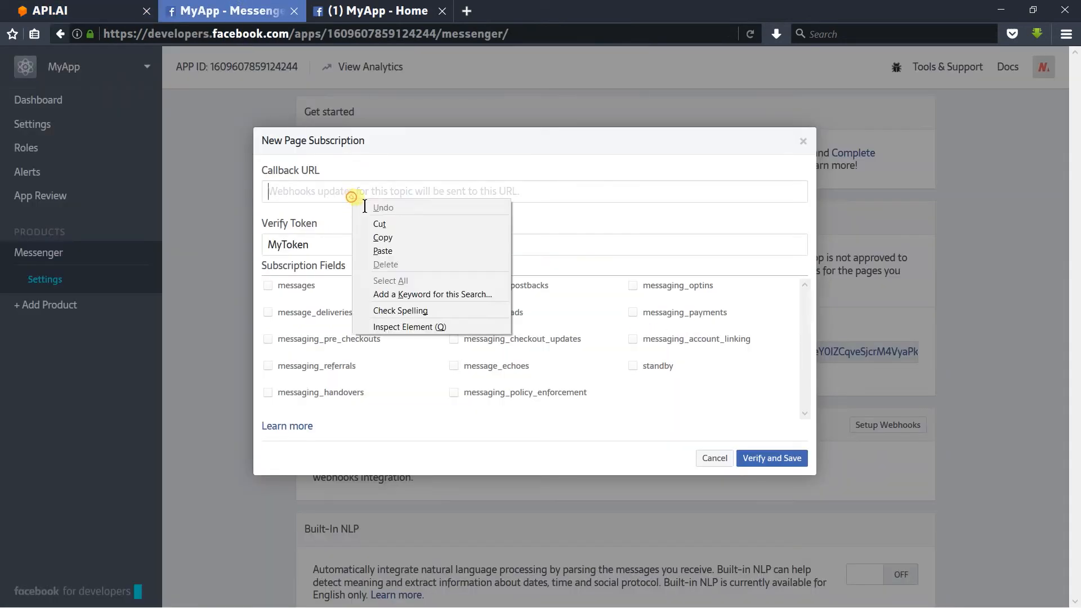
pyautogui.click(399, 245)
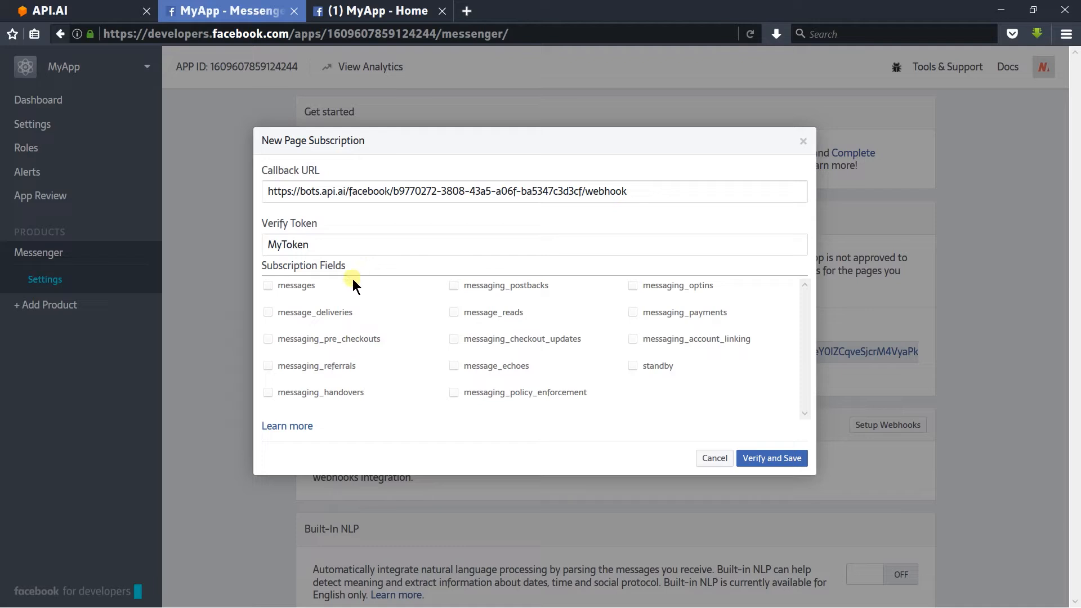
# Step: Subscribe the webhook to the messages field, then verify and save the page subscription
pyautogui.click(304, 286)
pyautogui.click(772, 465)
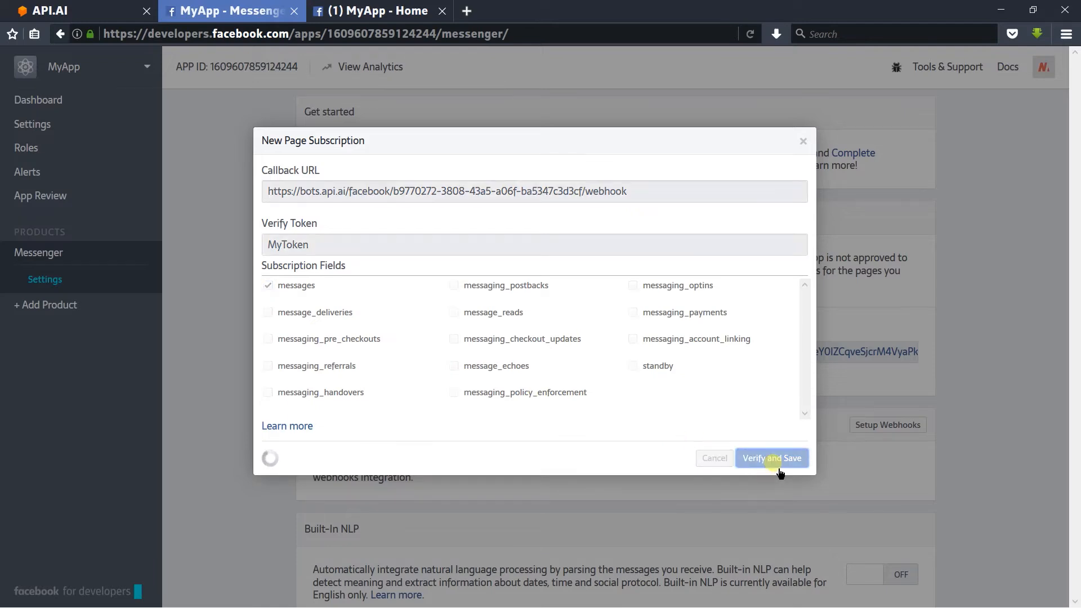
pyautogui.scroll(-6, 772, 457)
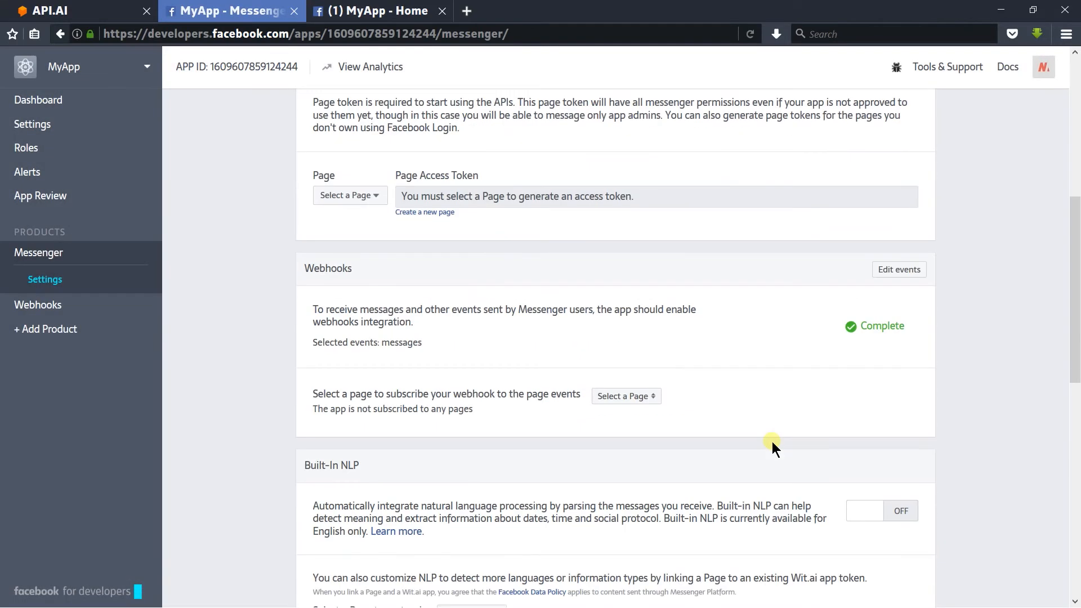
pyautogui.scroll(-2, 772, 434)
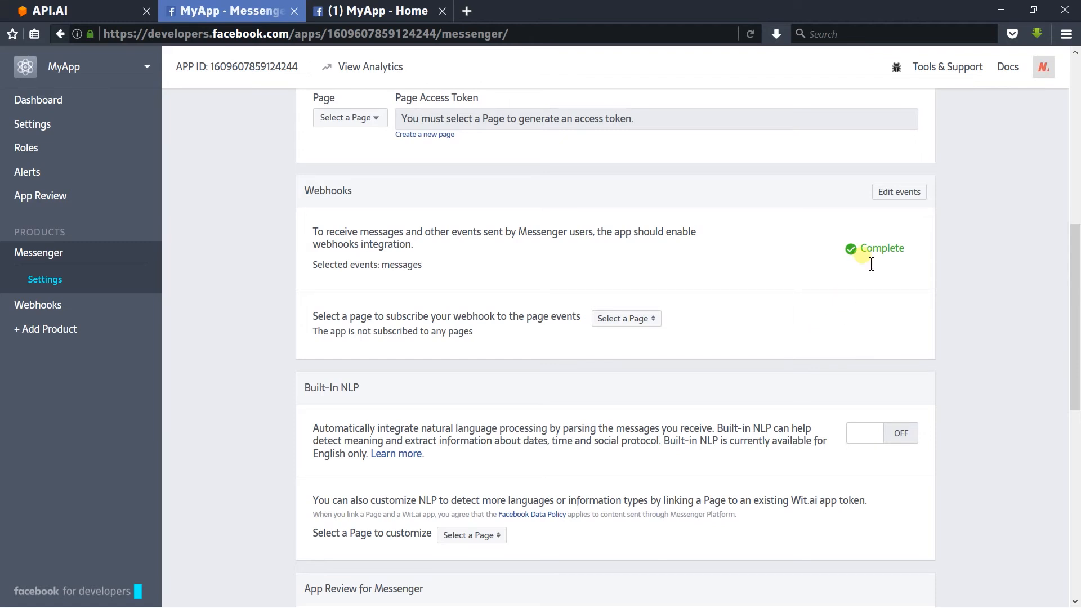
# Step: Add pages_messaging to the app review submission and examine the requirements listed under Current Submission
pyautogui.scroll(-8, 866, 258)
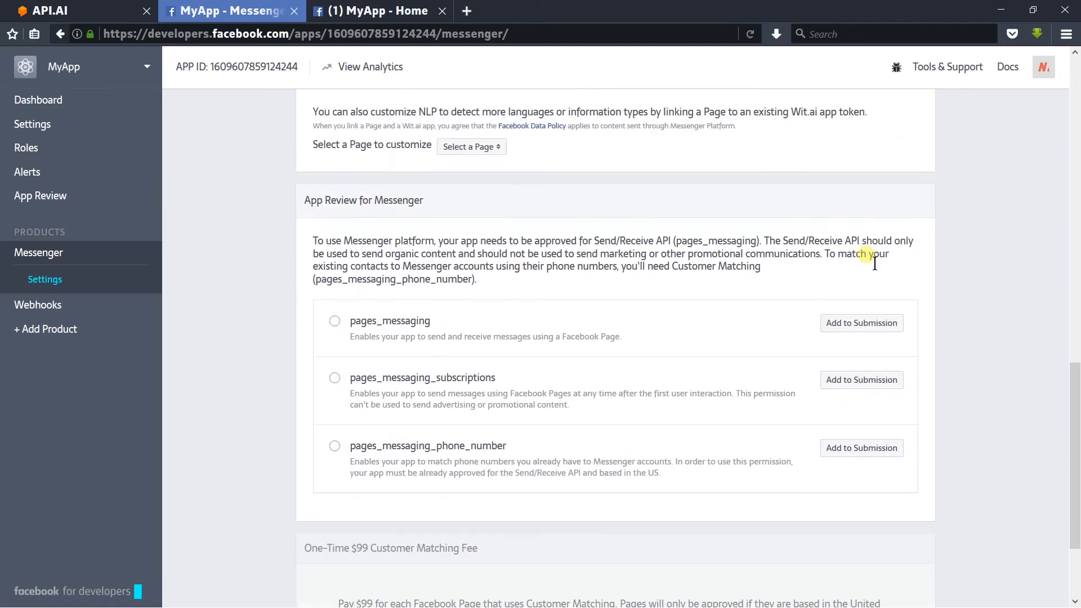
pyautogui.scroll(1, 866, 255)
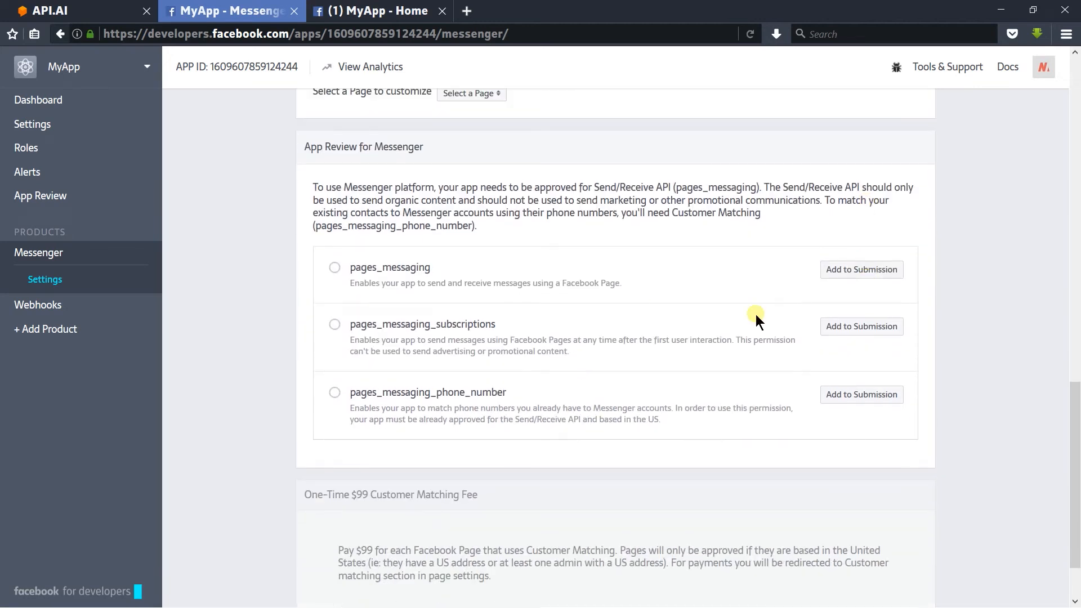
pyautogui.click(861, 269)
pyautogui.scroll(-3, 783, 332)
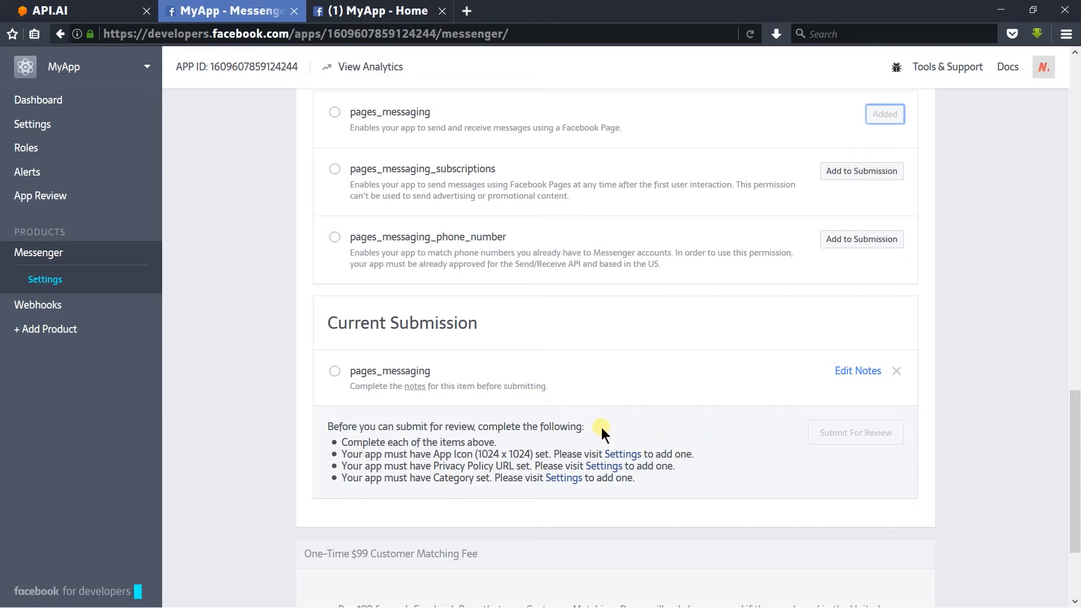
pyautogui.scroll(-3, 601, 435)
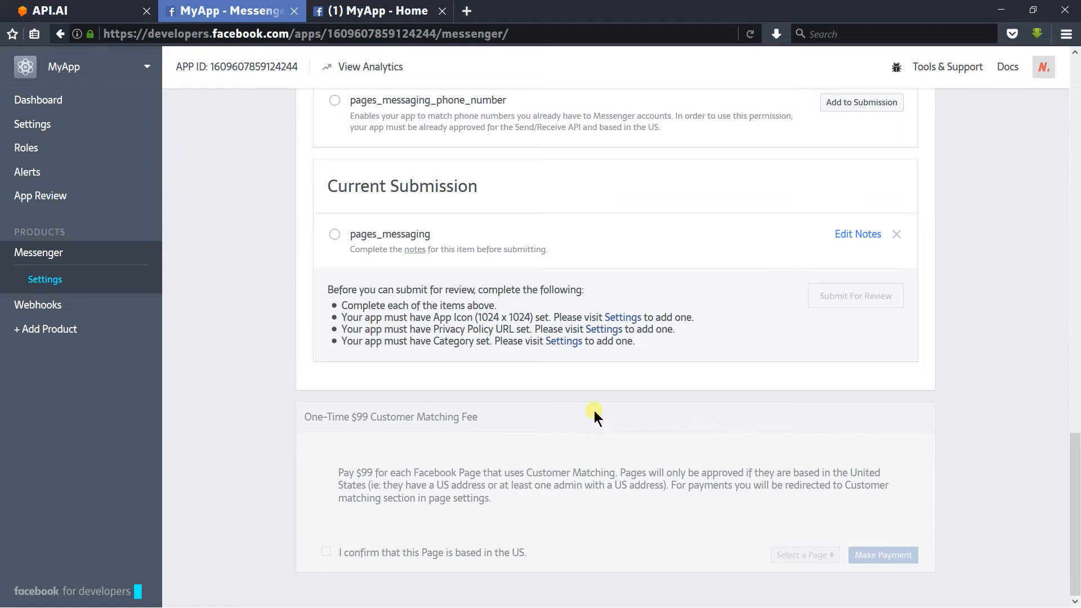
pyautogui.moveTo(651, 342); pyautogui.dragTo(332, 307)
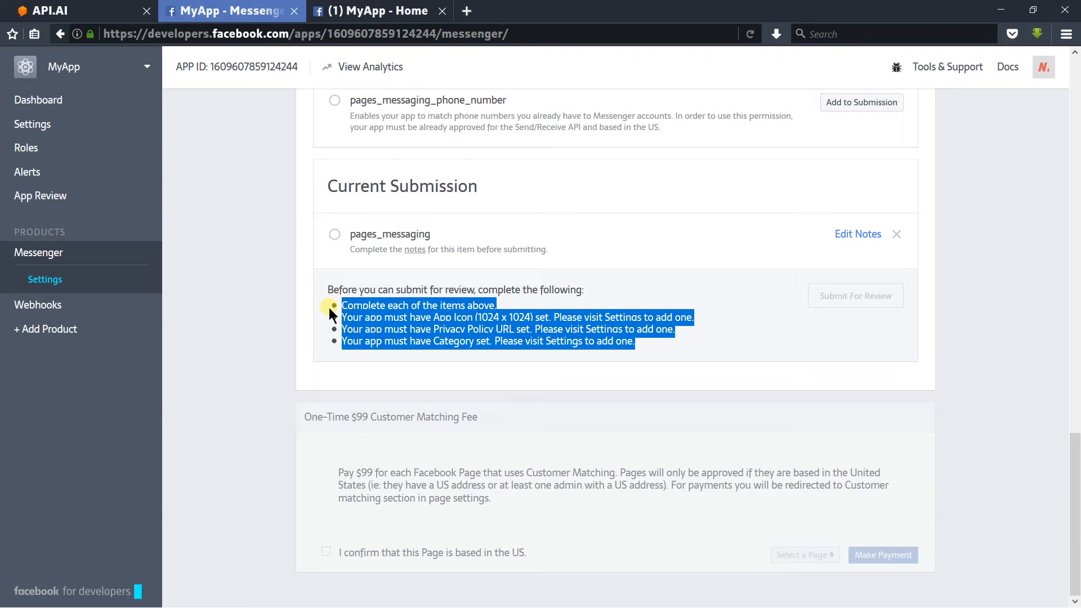
pyautogui.click(397, 436)
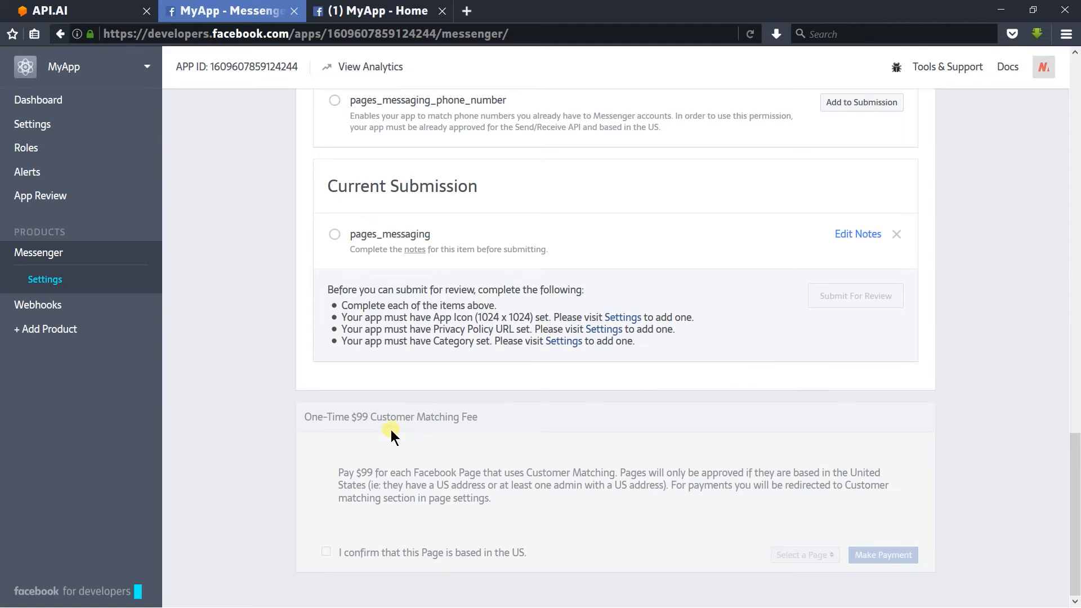
# Step: Add a Facebook friend as a tester in the app's roles and submit the addition
pyautogui.click(146, 158)
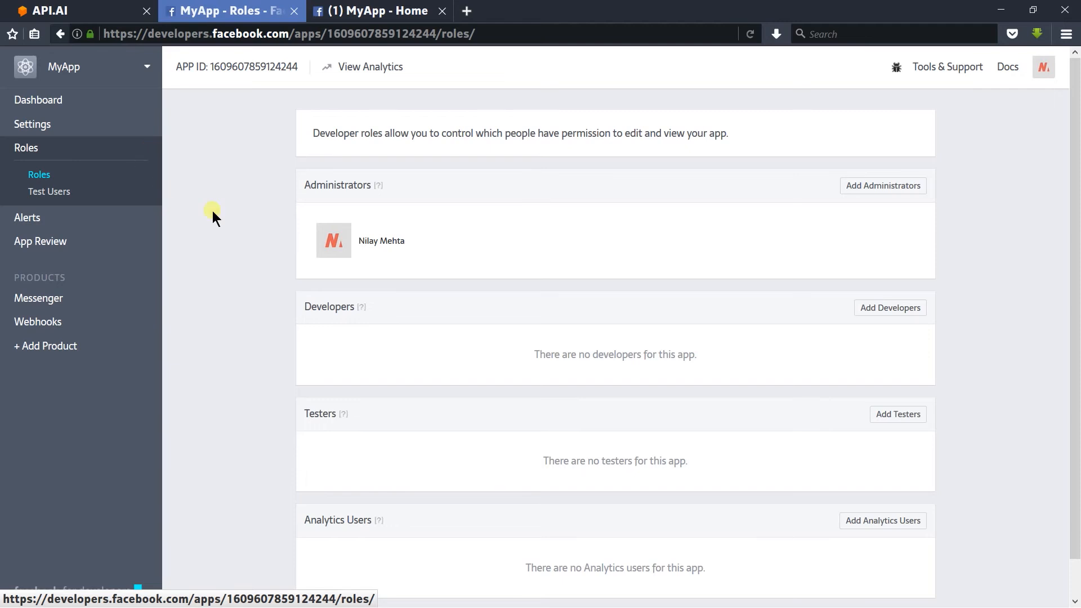
pyautogui.click(896, 414)
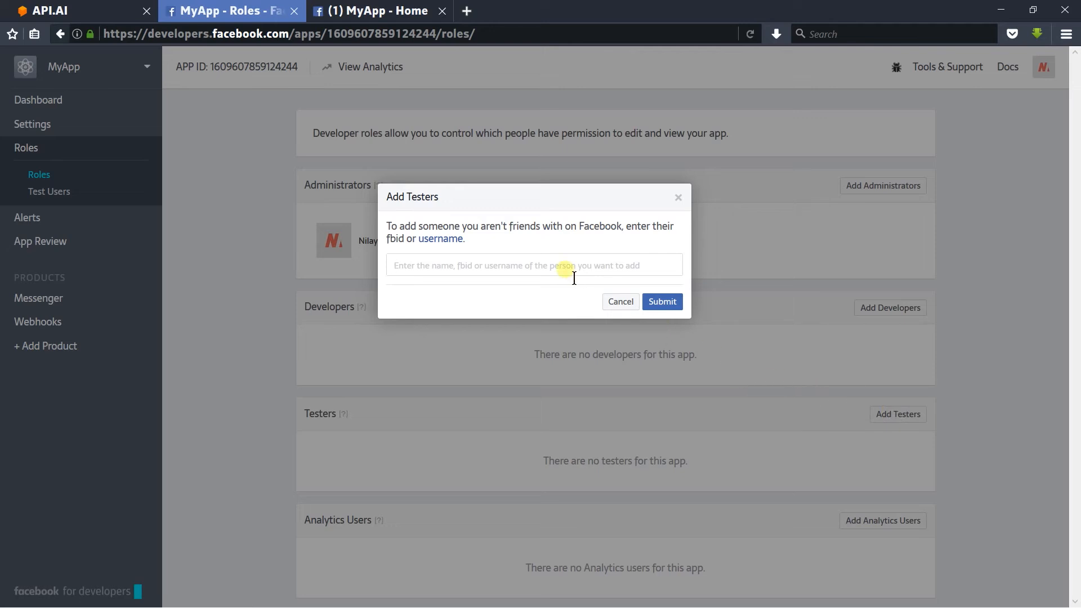
pyautogui.write('m')
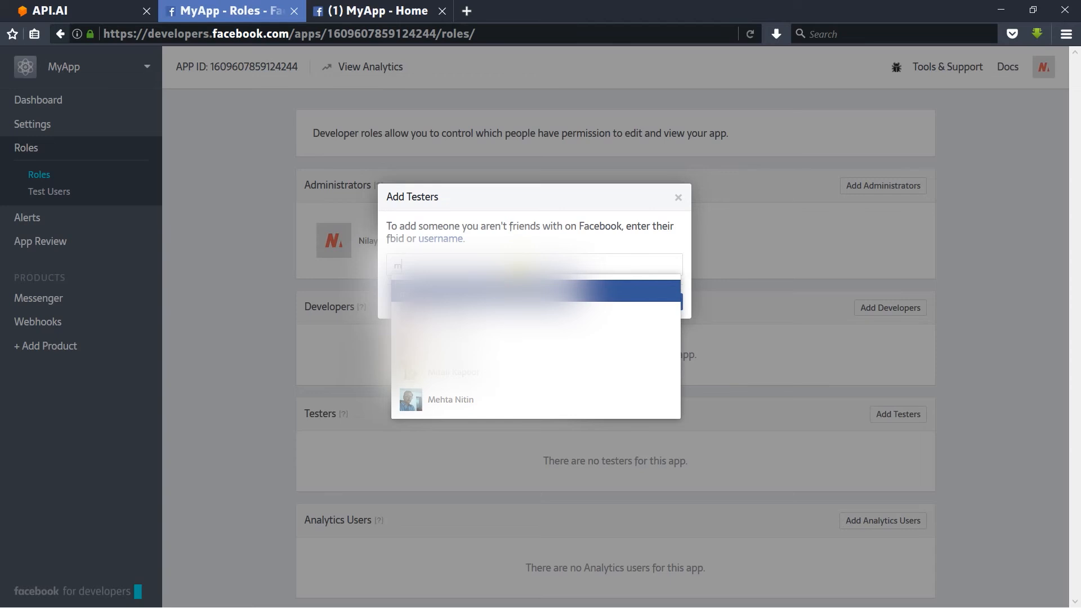
pyautogui.press('Return')
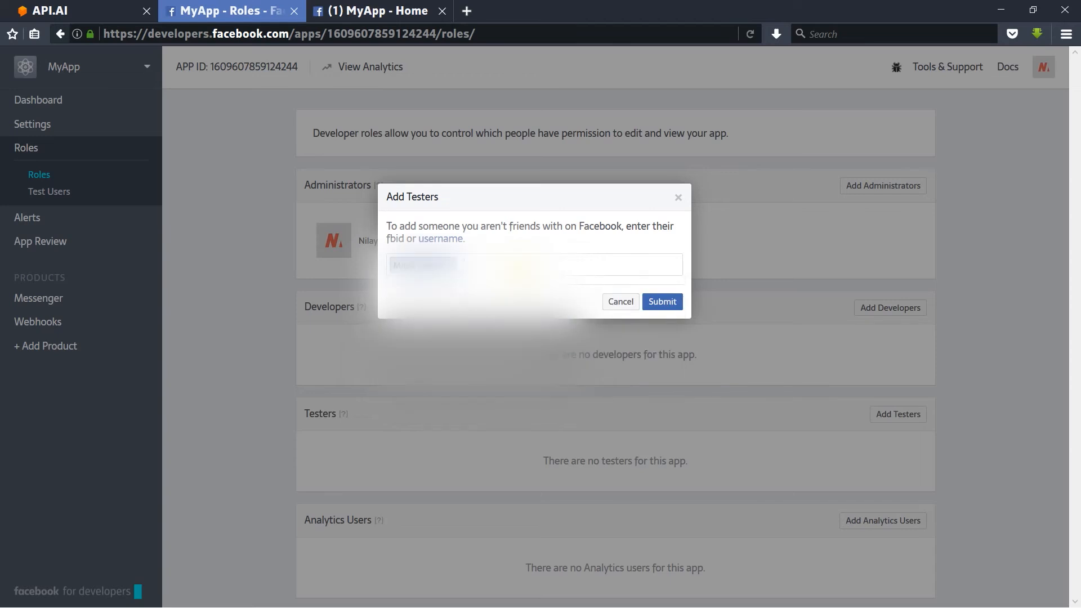
pyautogui.click(662, 302)
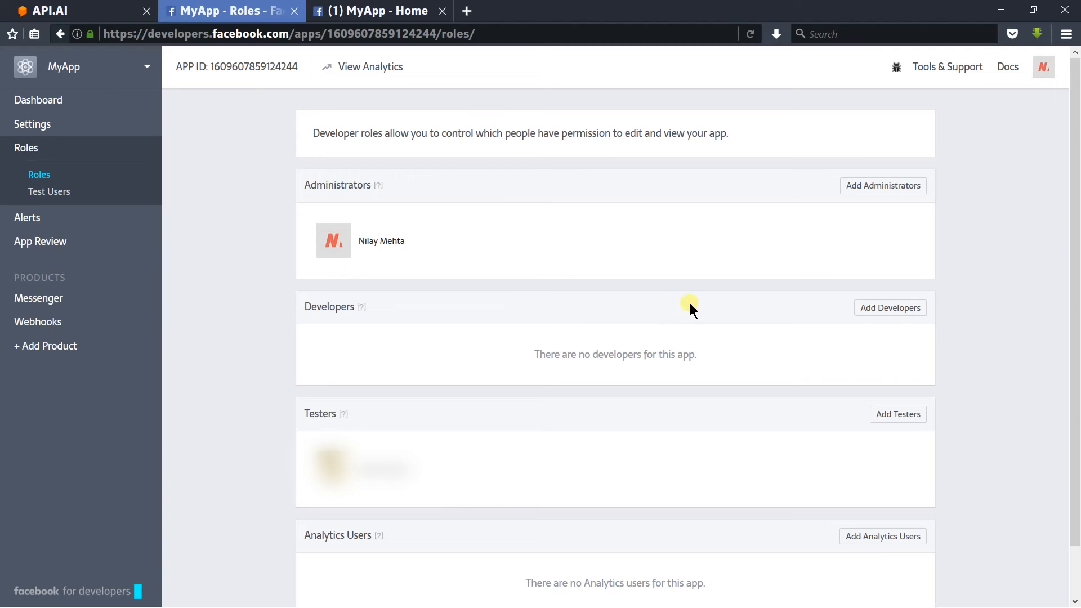
# Step: Copy the MyApp Facebook page's address and load it in the other browser window, signed in with a different account
pyautogui.click(377, 11)
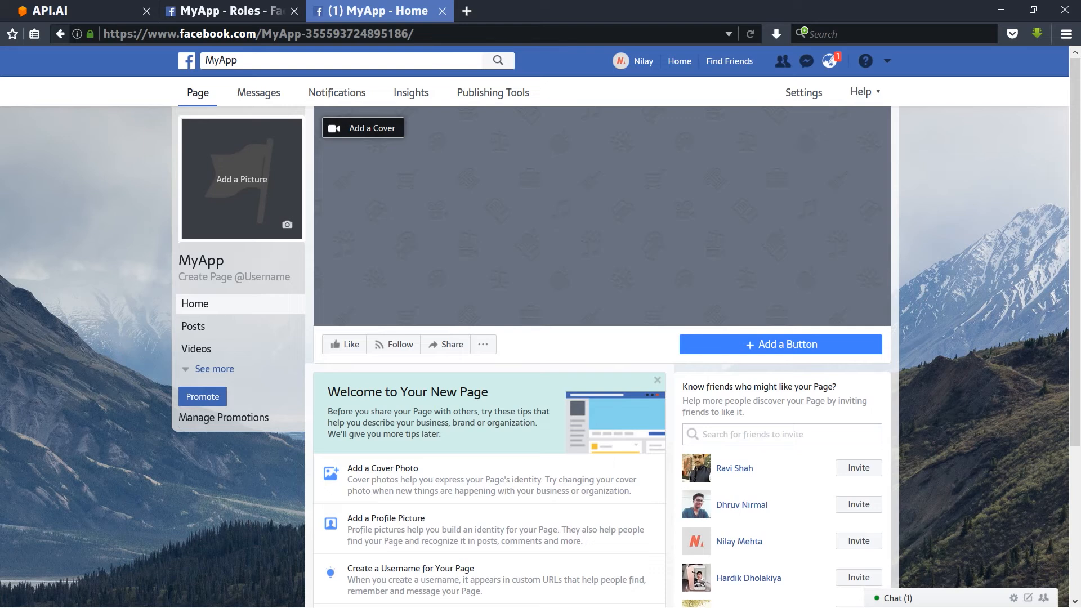
pyautogui.click(412, 34)
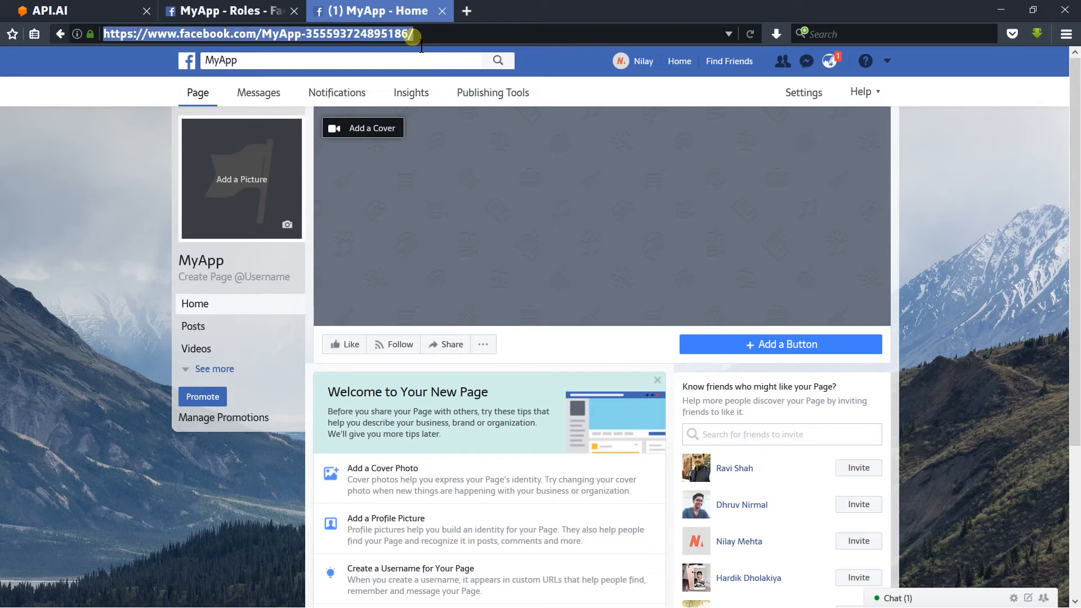
pyautogui.hotkey('alt', 'Tab')
pyautogui.hotkey('alt', 'Tab')
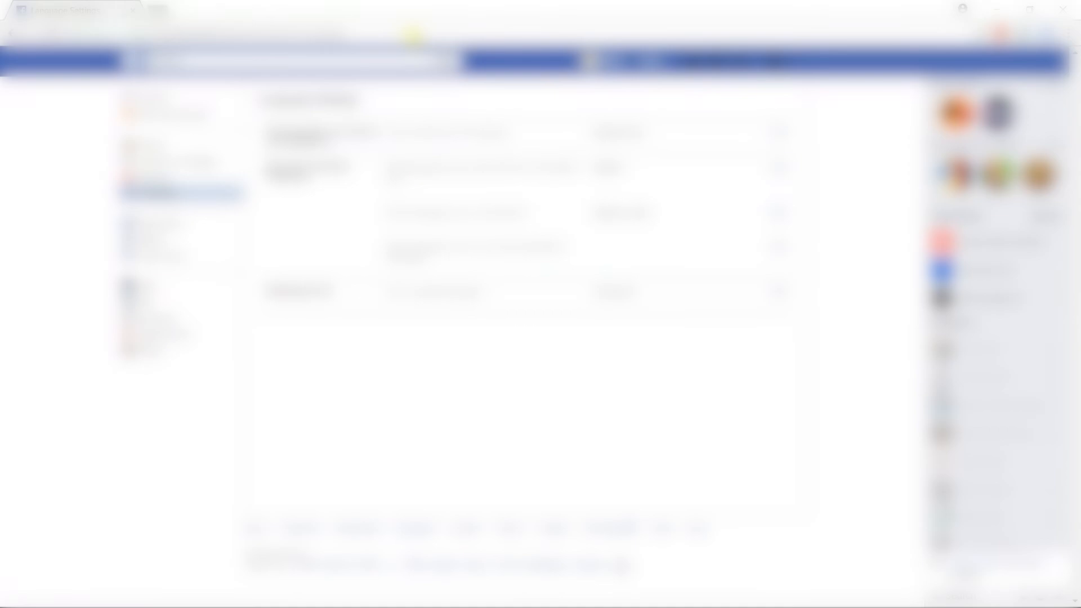
pyautogui.press('Return')
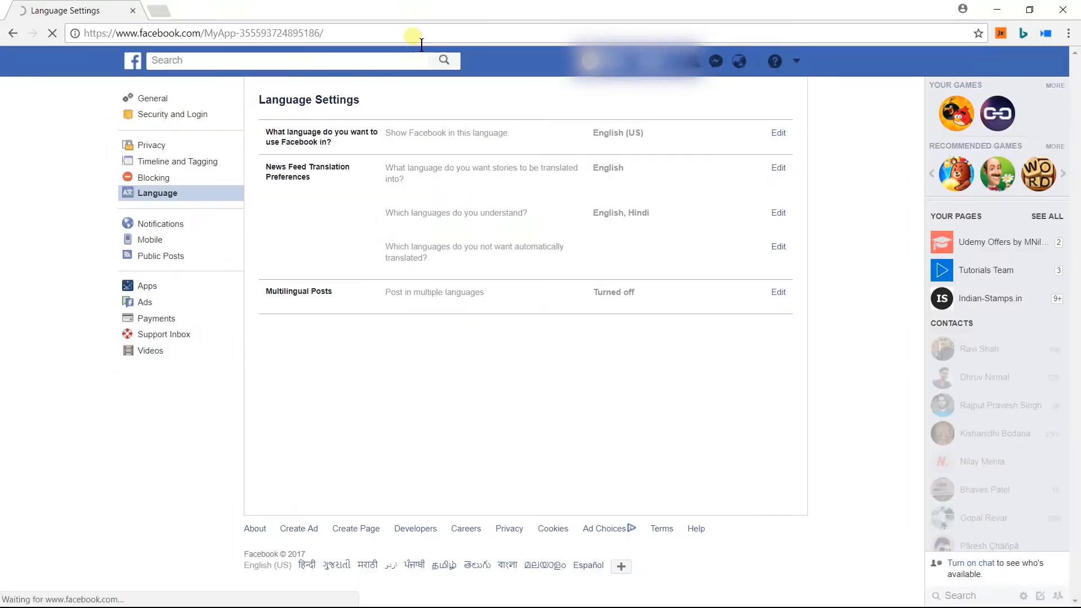